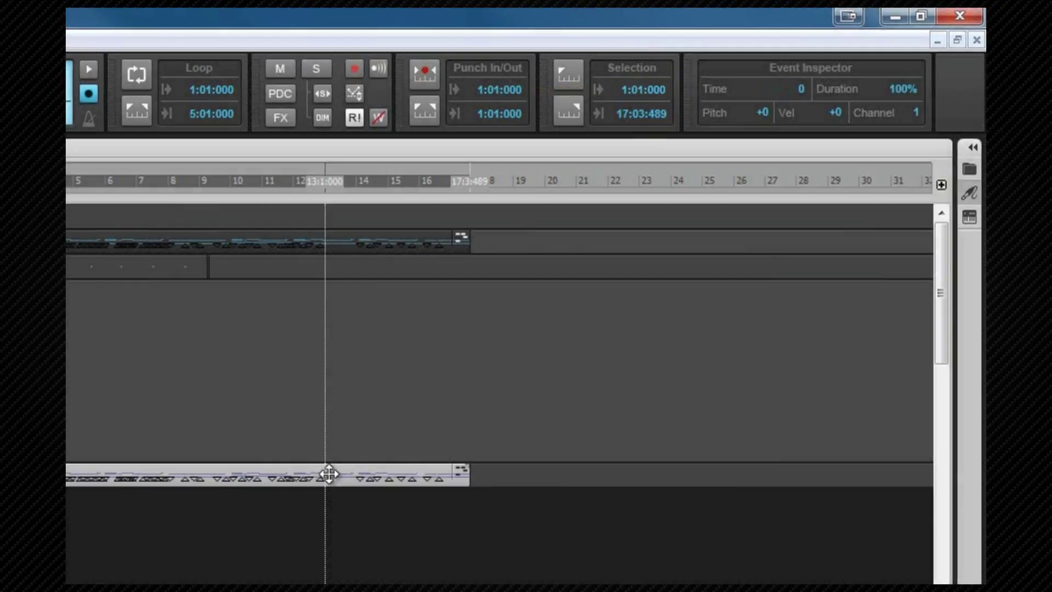
Cancel the clip drag and set the clip's start time to bar 5 instead
drag(329, 474, 329, 474)
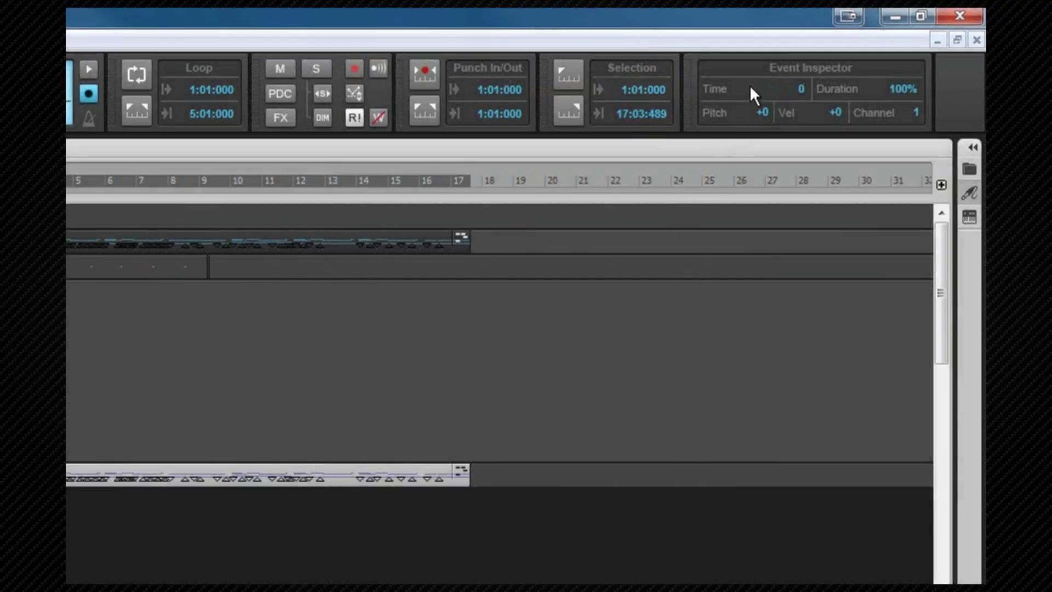
click(786, 89)
text(5)
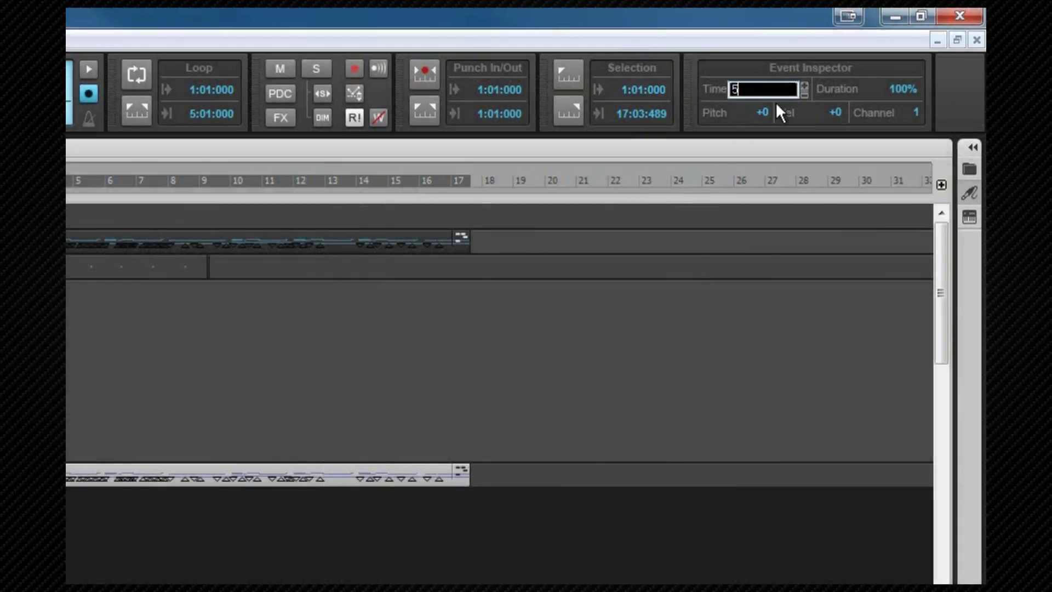
key(Return)
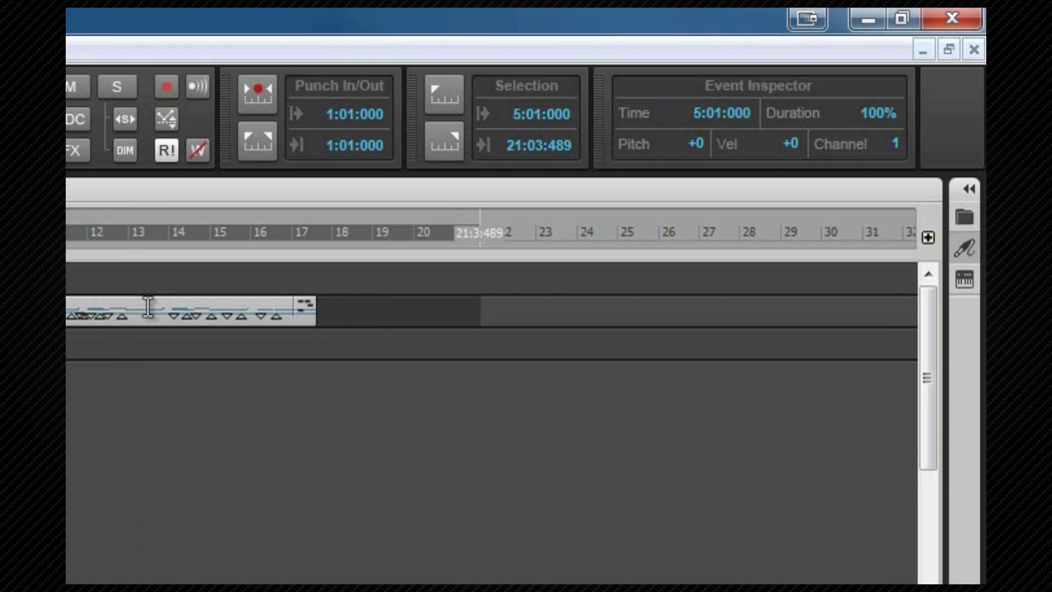
Add the Rapture clip to the selection and move both clips to start at bar 3
ctrl+click(633, 134)
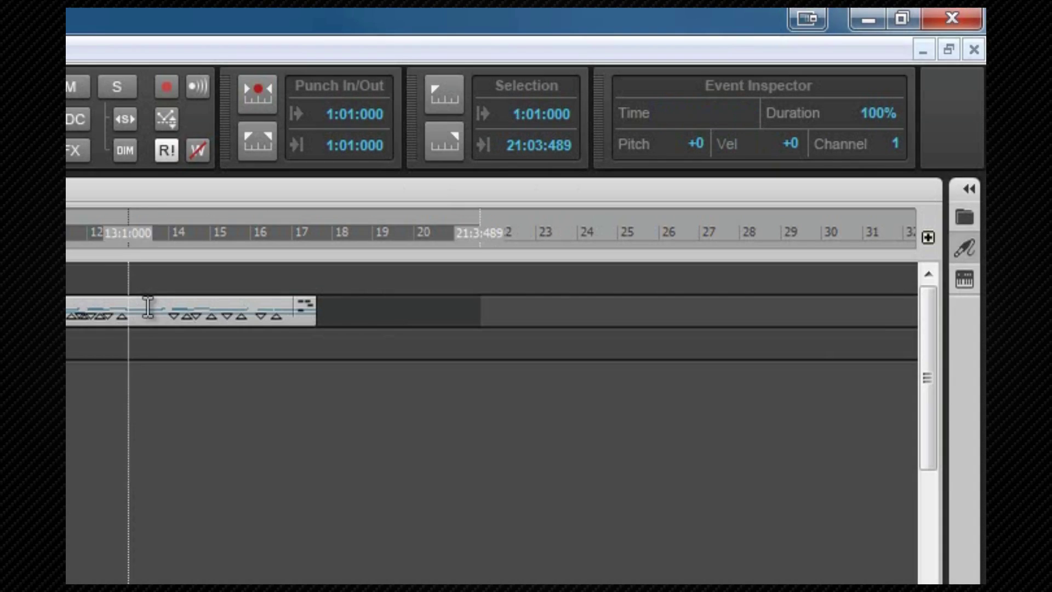
click(694, 112)
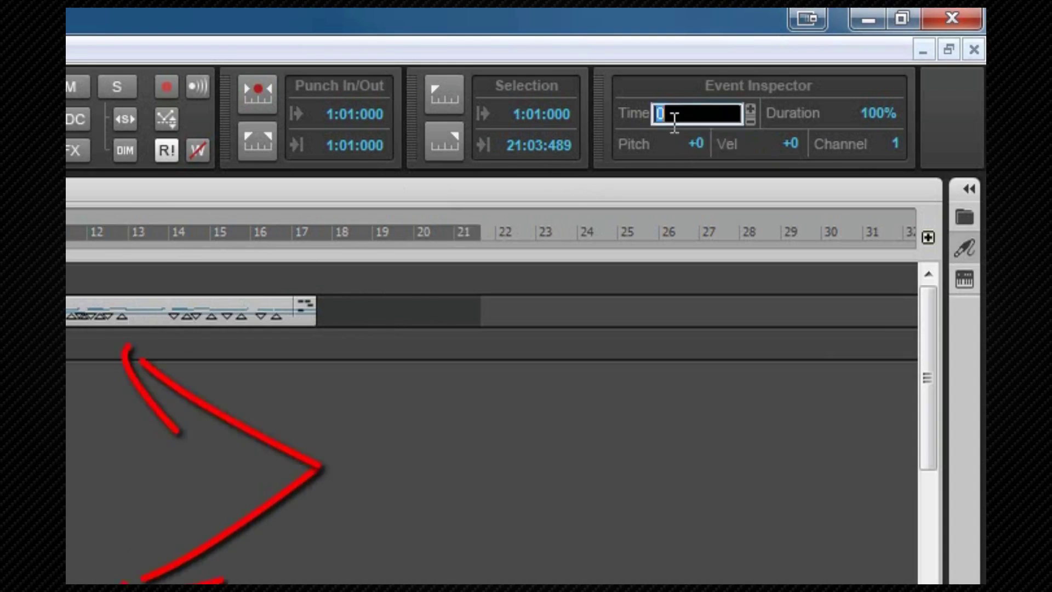
text(3)
key(Return)
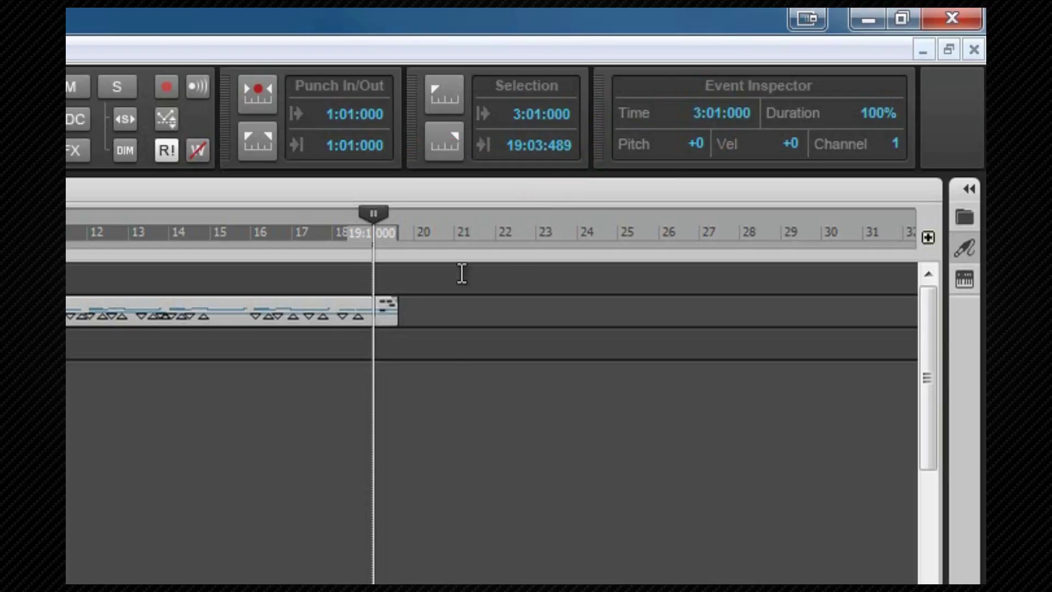
Transpose the selected clips up by +2 semitones
double_click(684, 144)
text(+2)
key(Return)
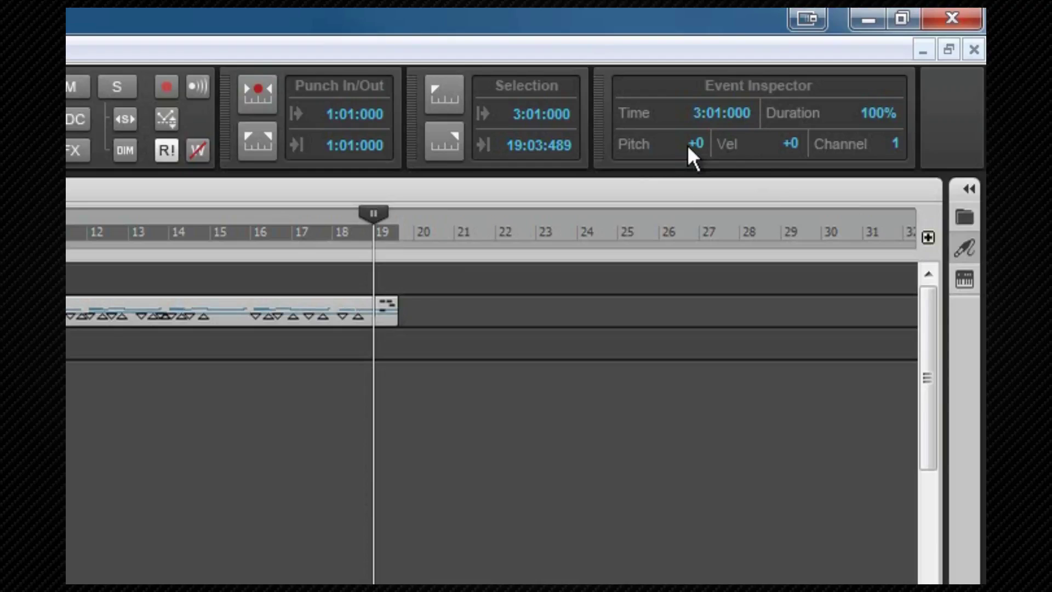
Set the clips' pitch to D0 and open the Rapture clip in the Piano Roll
double_click(698, 144)
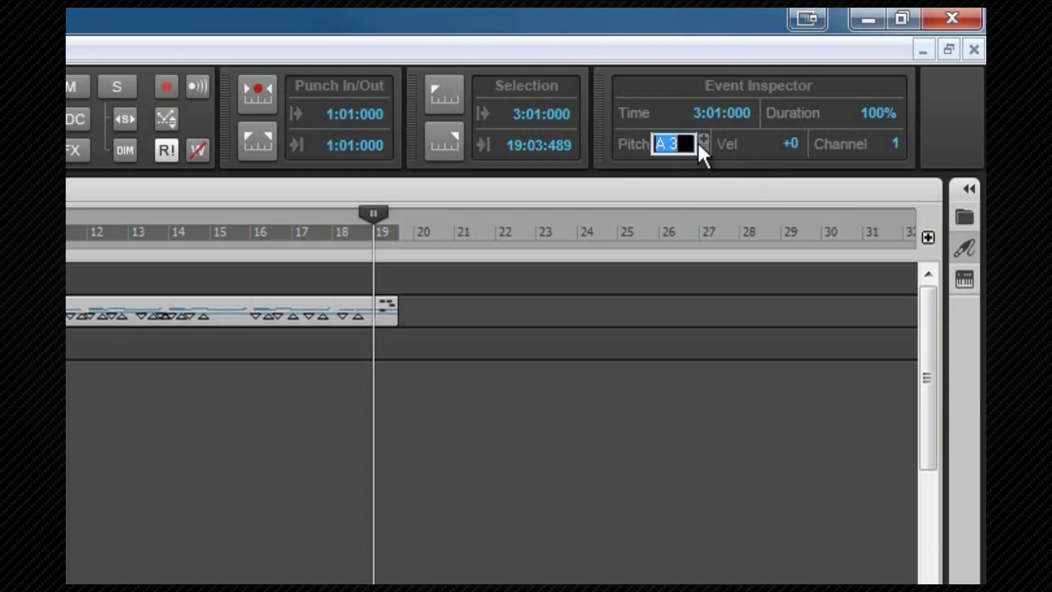
text(d0)
key(Return)
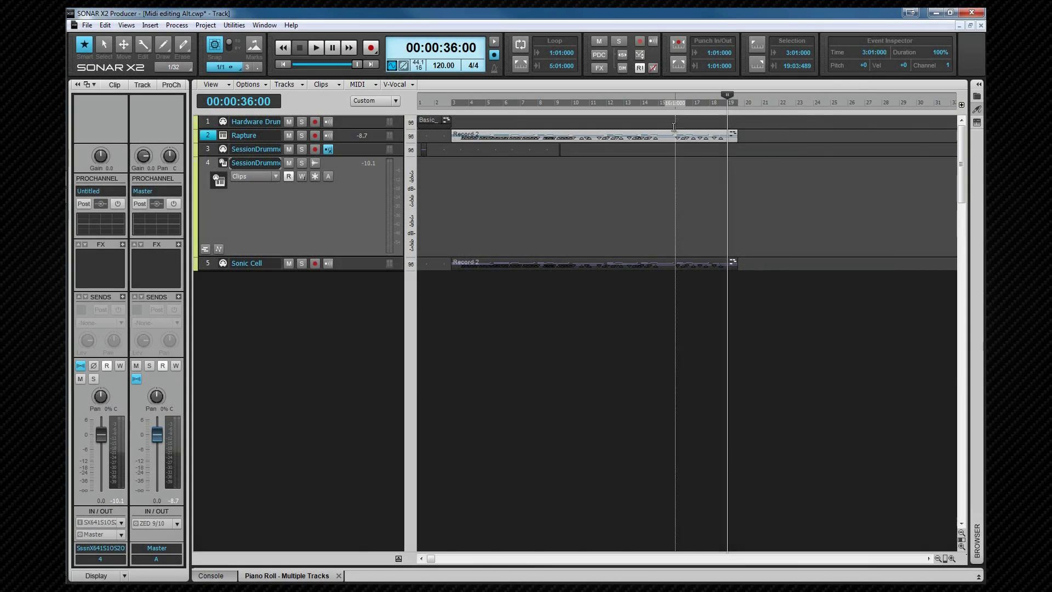
double_click(668, 139)
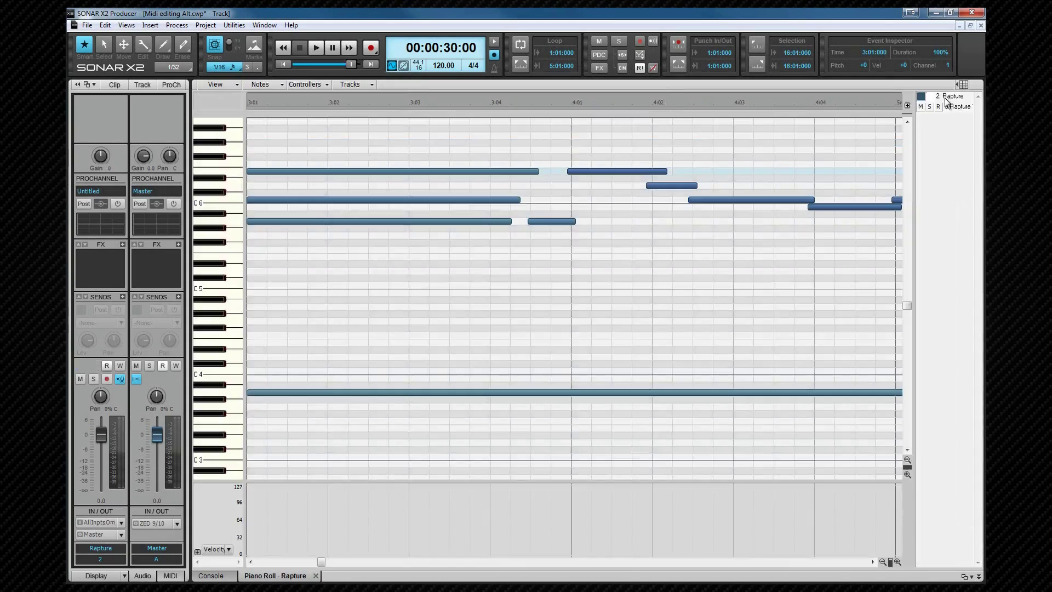
Set the duration of the D6 note near 4:02 to 480
click(629, 171)
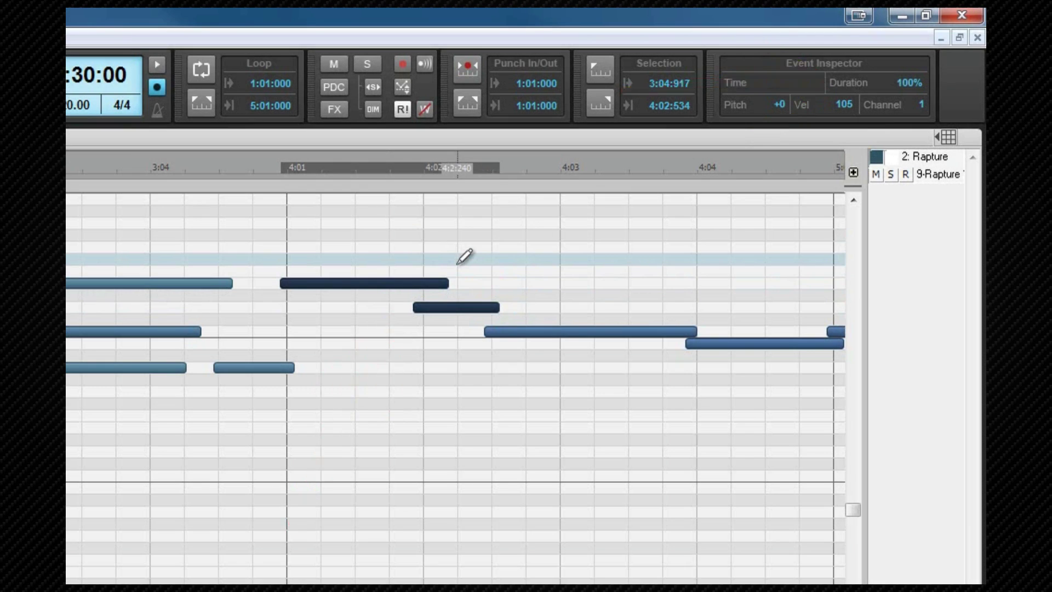
click(463, 307)
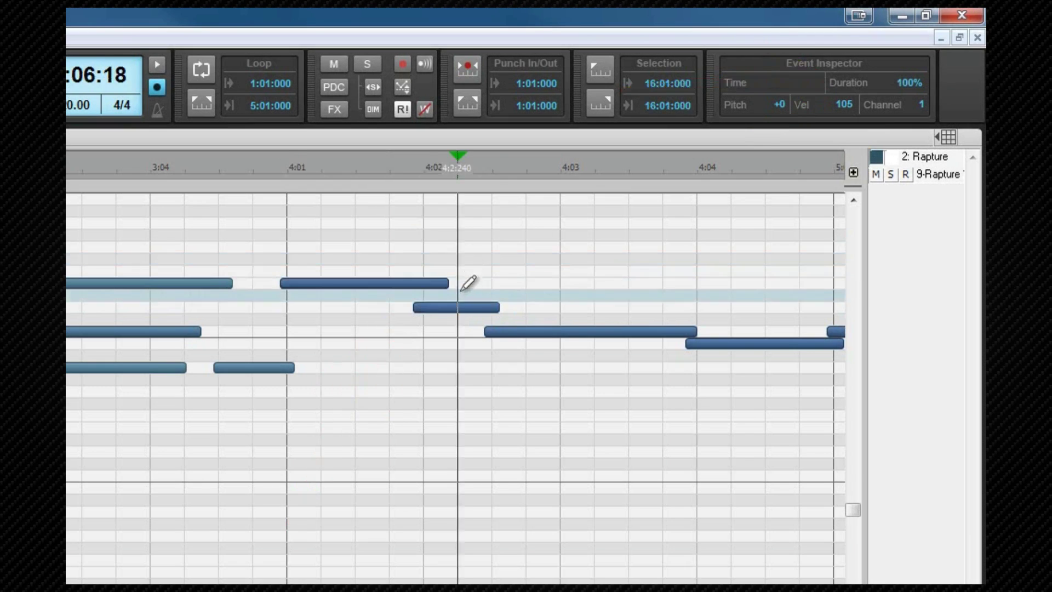
double_click(907, 81)
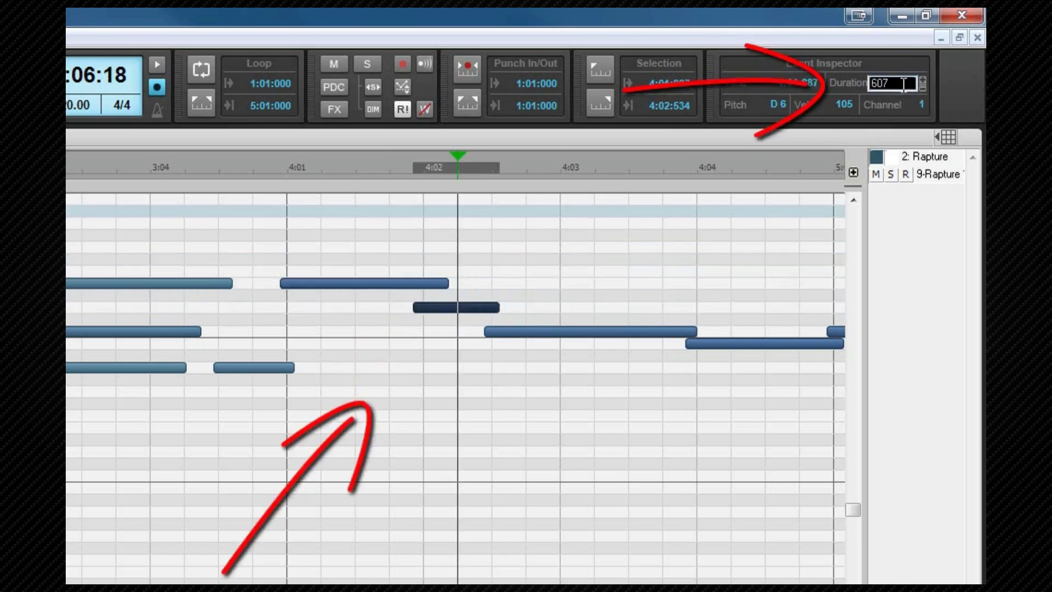
text(480)
key(Return)
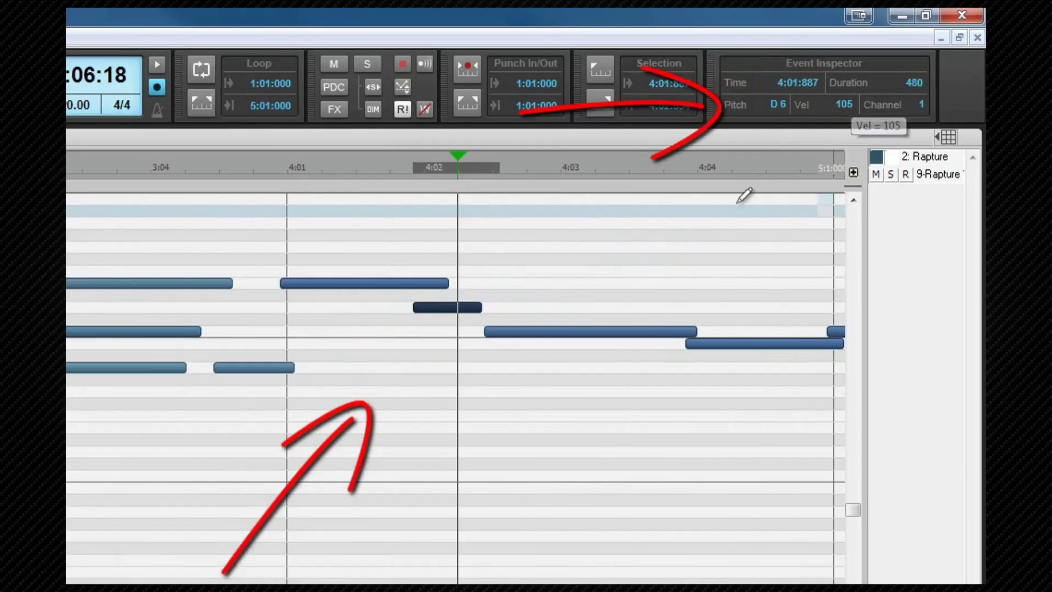
Select the C6 note at 4:02:429, the E6 at 3:04:917, then the lower note at 4:03:883
click(567, 334)
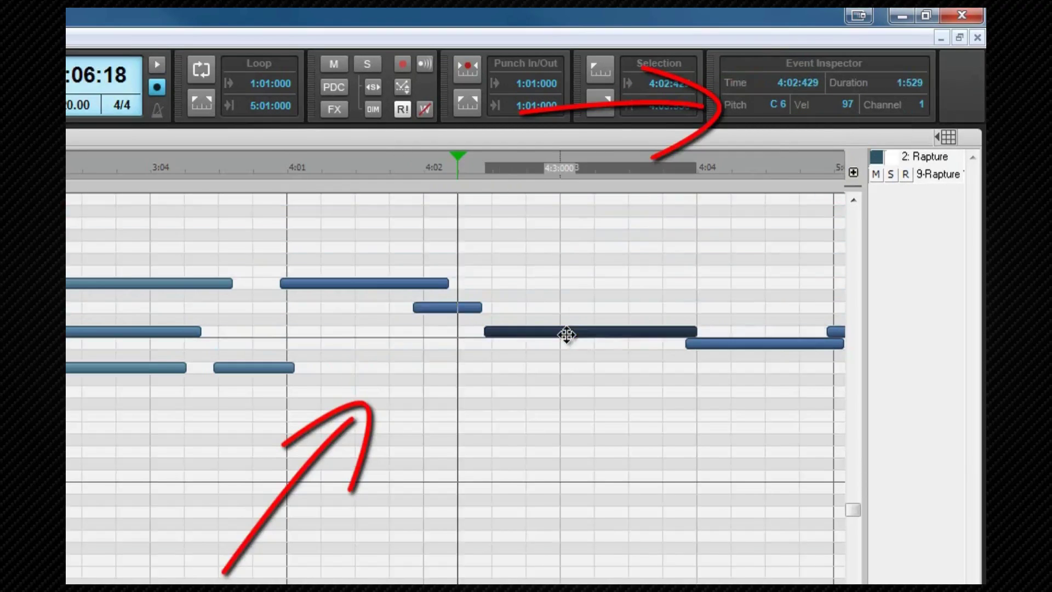
click(372, 284)
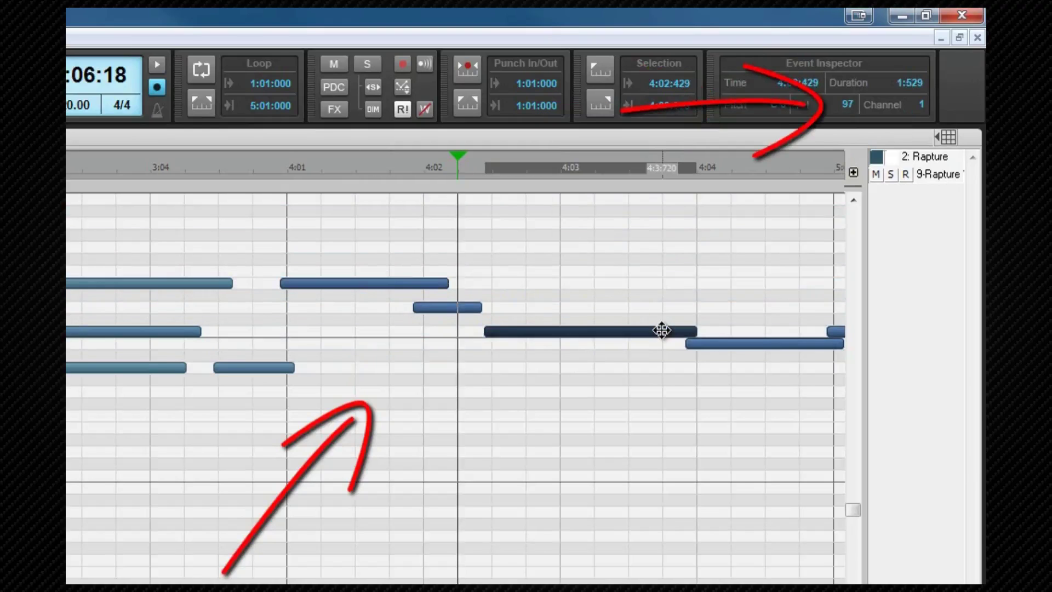
click(754, 344)
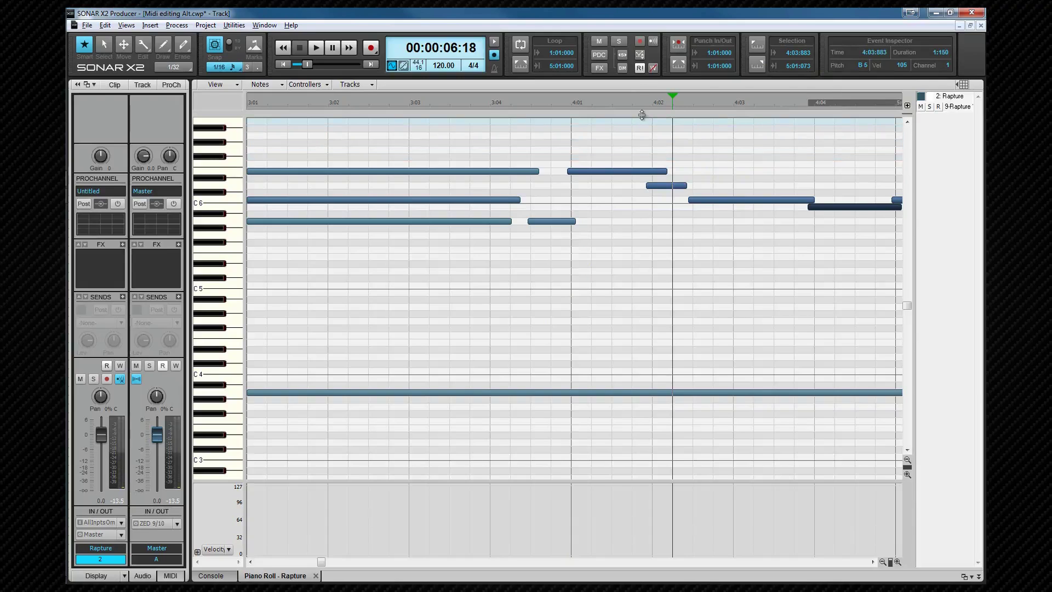
Zoom the Piano Roll out and turn on its own 1/16 snap resolution
drag(635, 89, 632, 90)
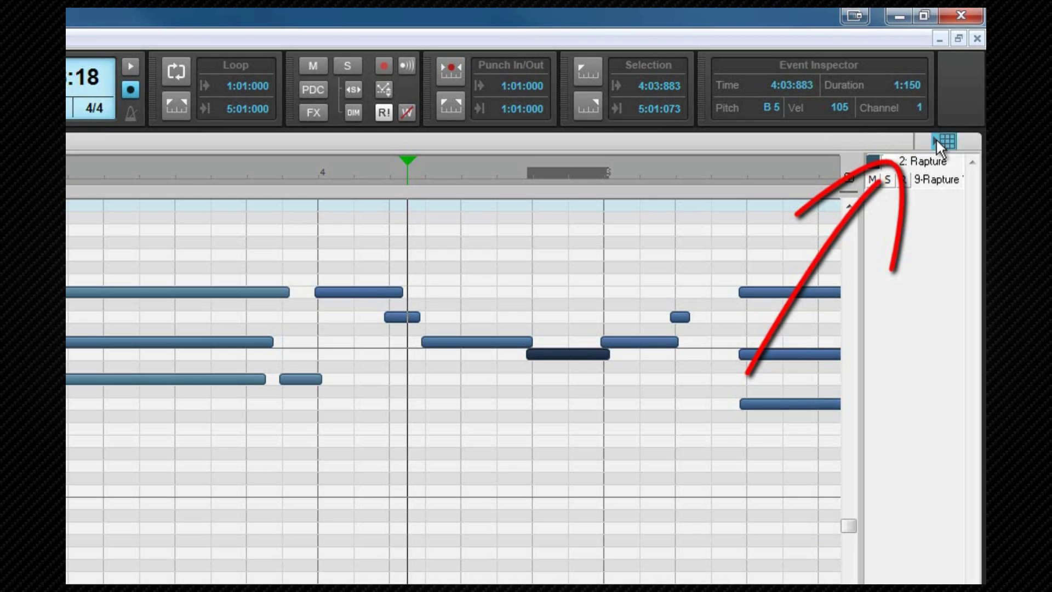
click(937, 139)
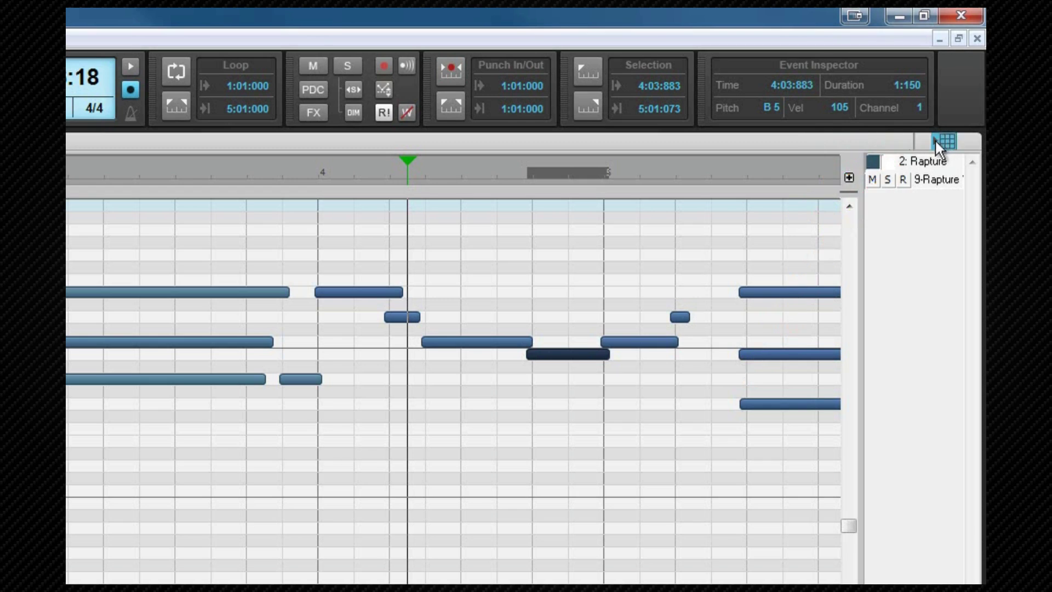
click(863, 141)
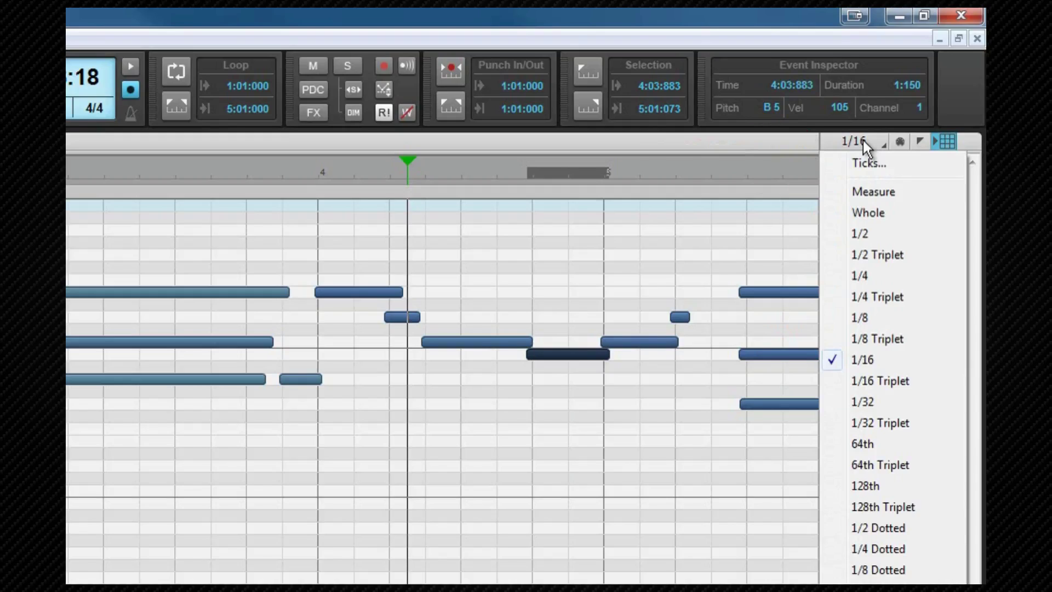
click(899, 142)
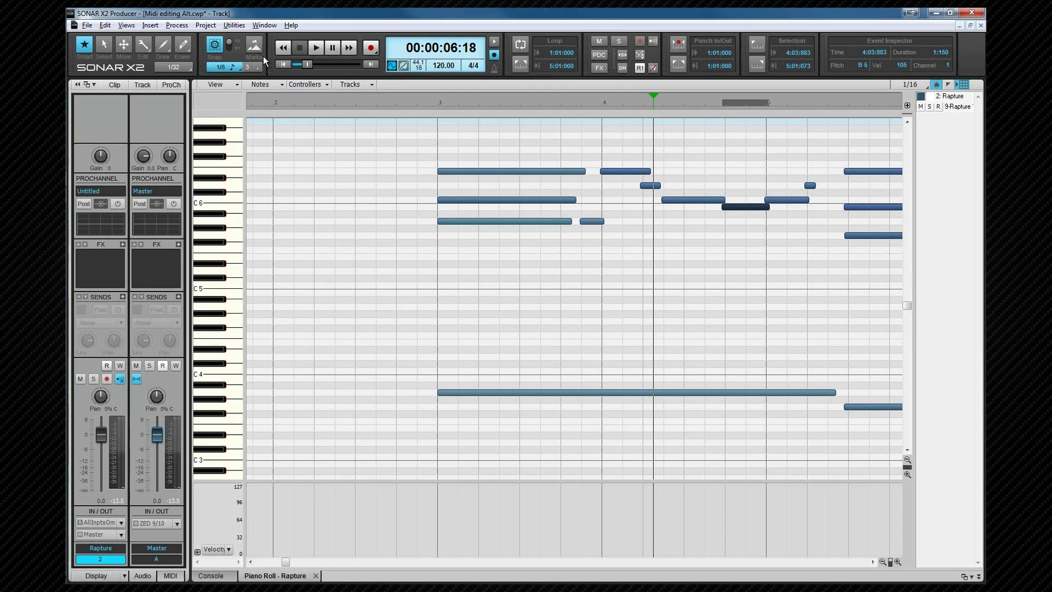
Toggle global snap off and on, check the grid View options, then zoom in on bars 3–4
click(217, 45)
click(217, 45)
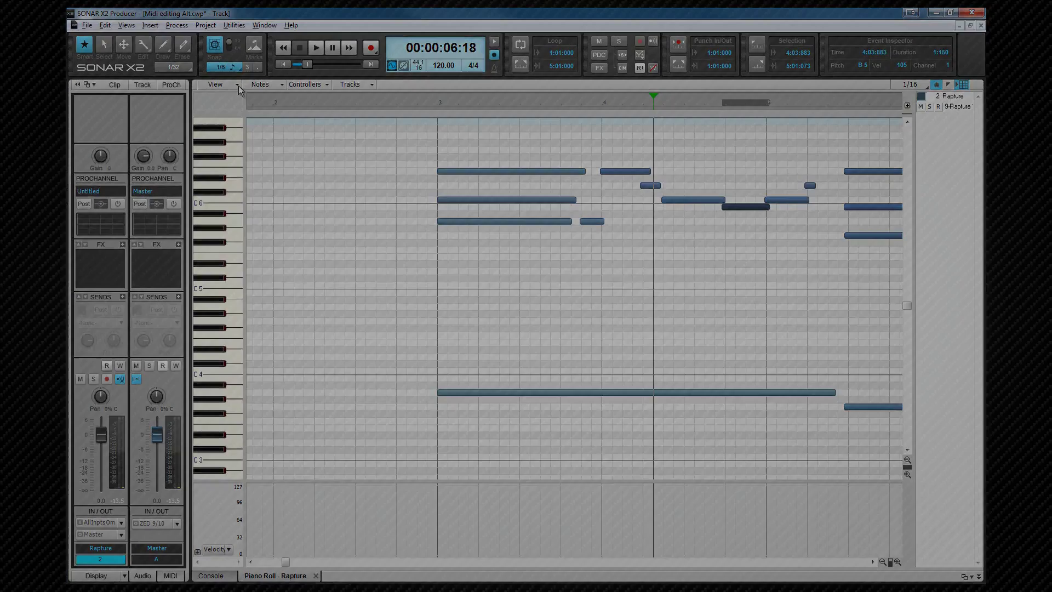
click(238, 85)
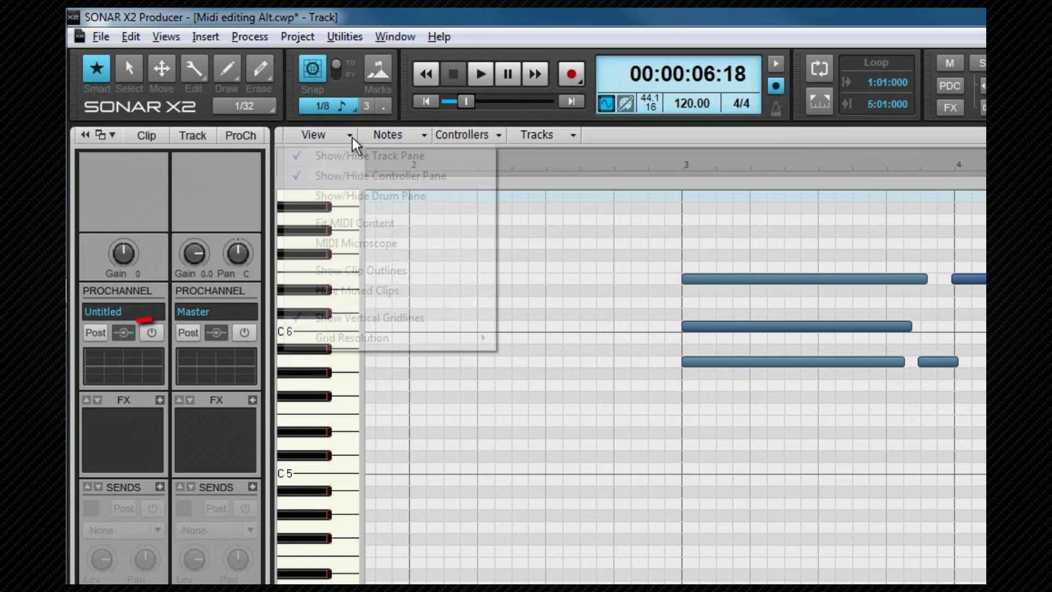
mouse_move(372, 345)
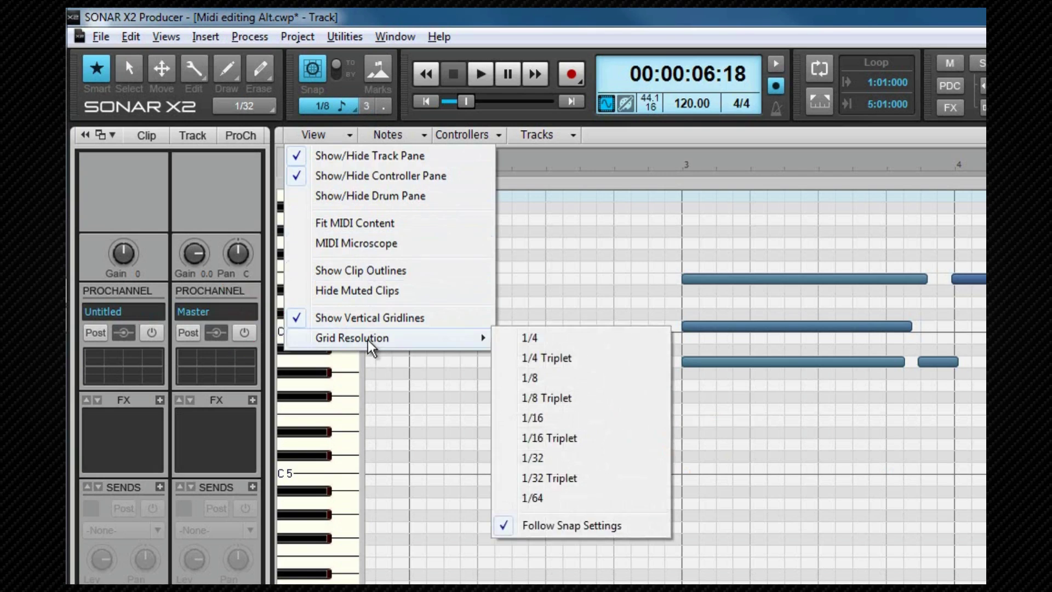
key(Escape)
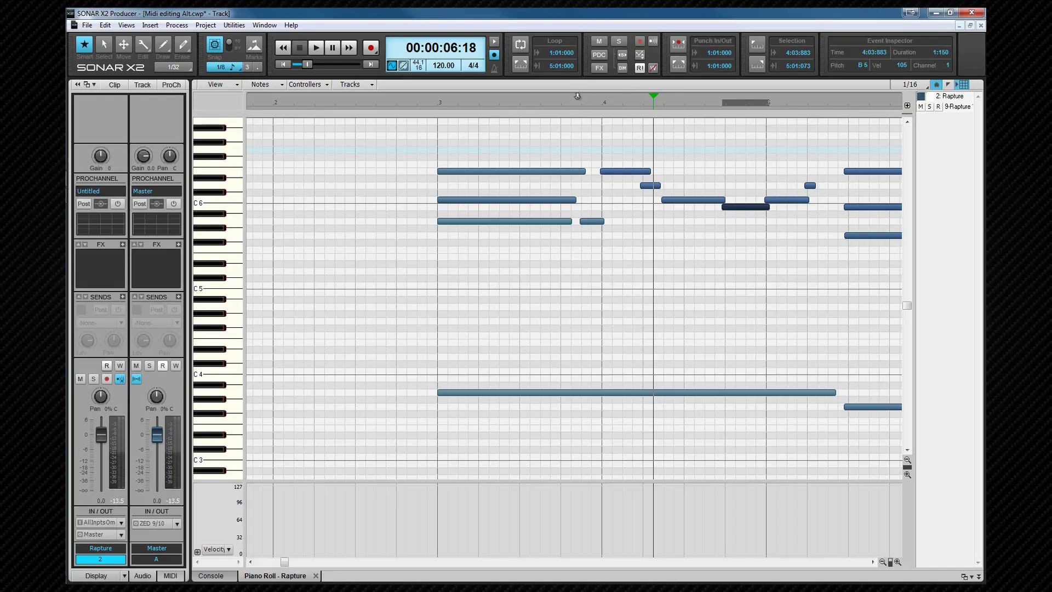
drag(577, 96, 586, 104)
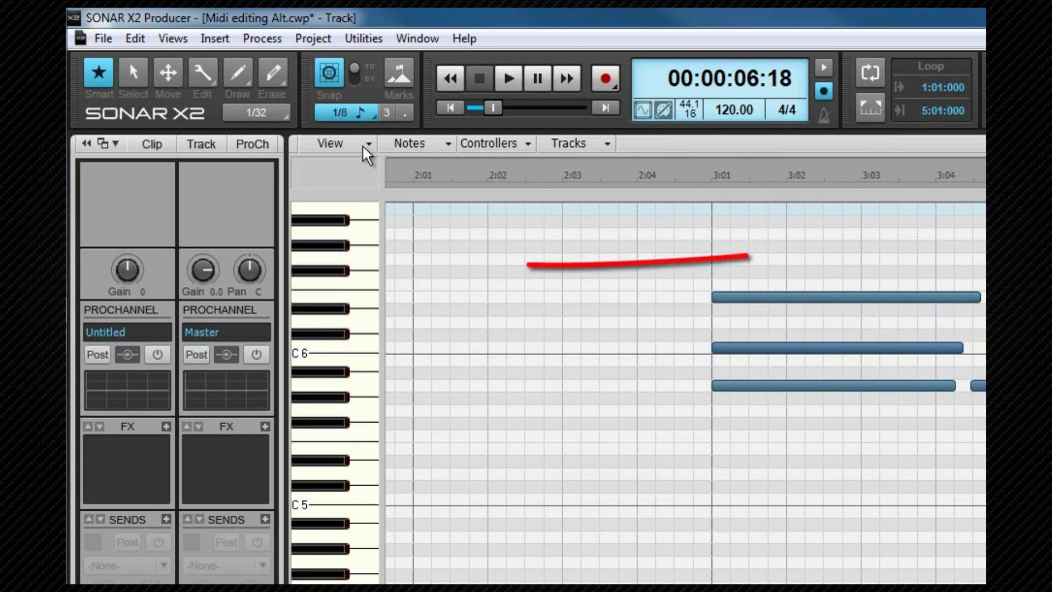
Bring up the Editing preferences page with the MIDI Microscope options using P
click(364, 145)
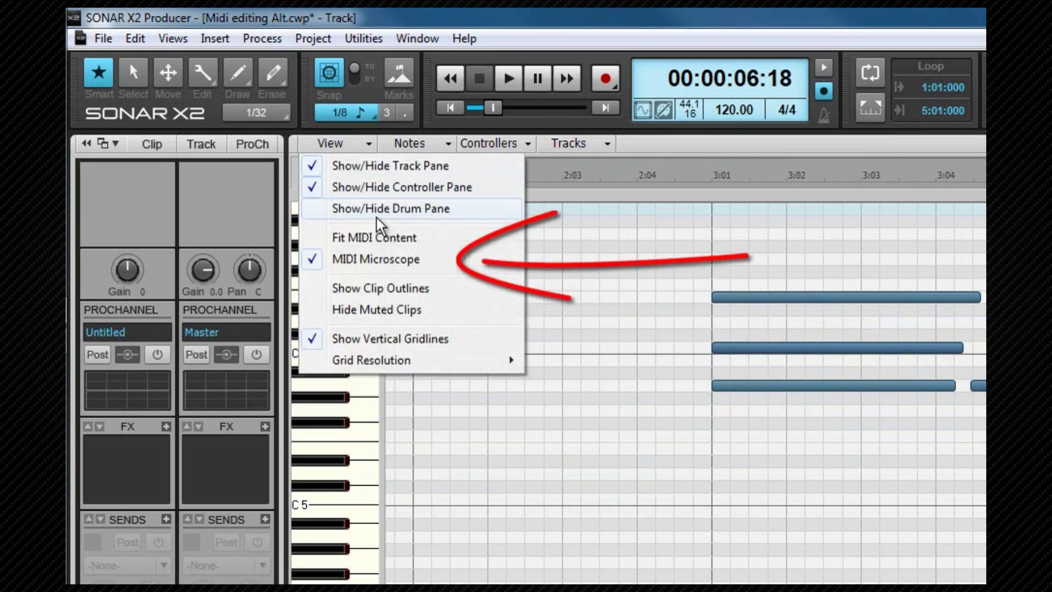
click(680, 147)
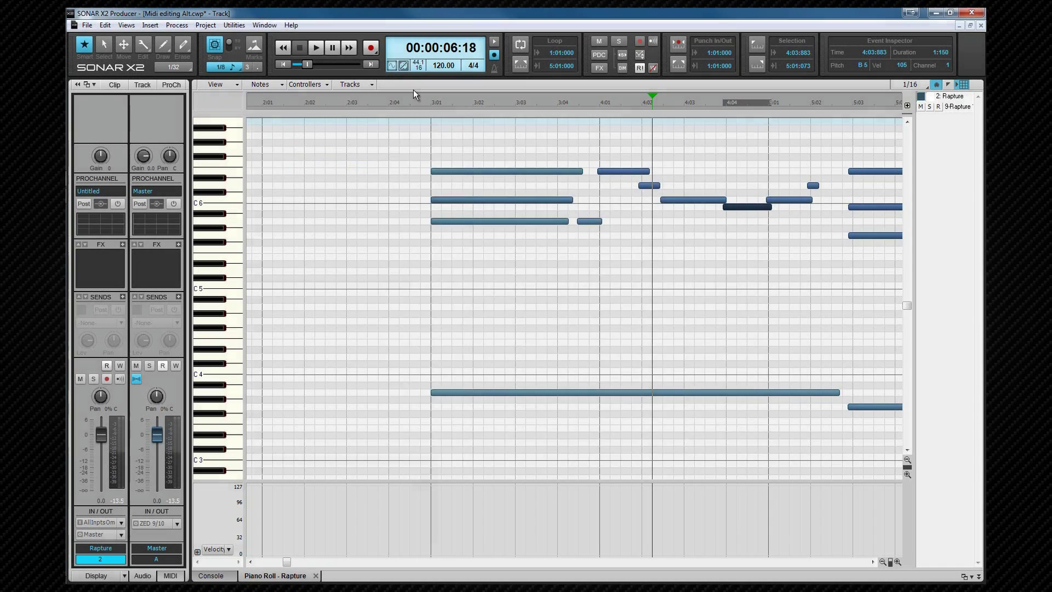
key(p)
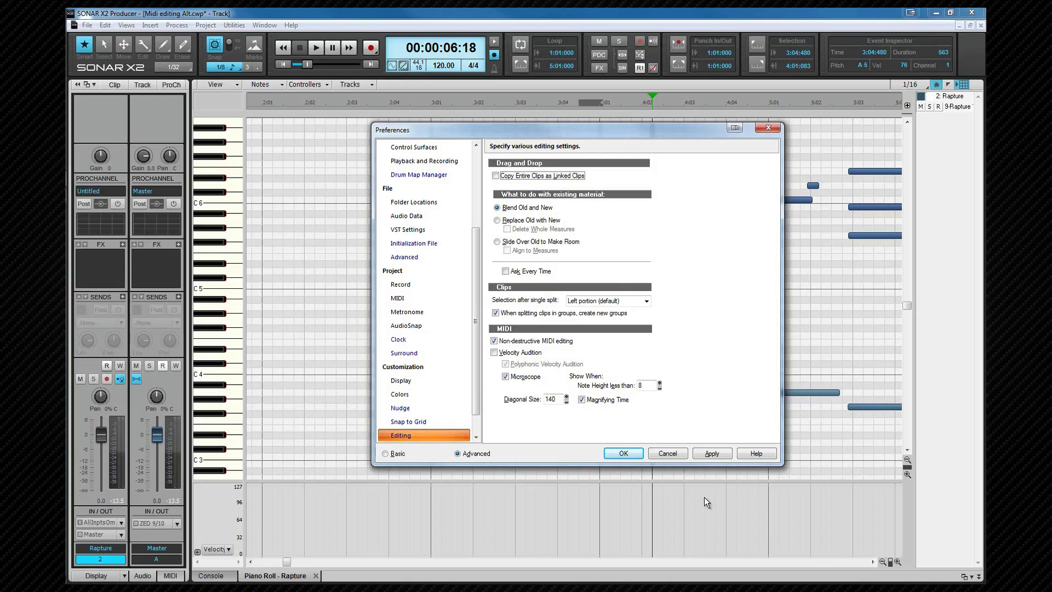
Accept the Preferences, then zoom the note rows out to more octaves and back in
click(625, 454)
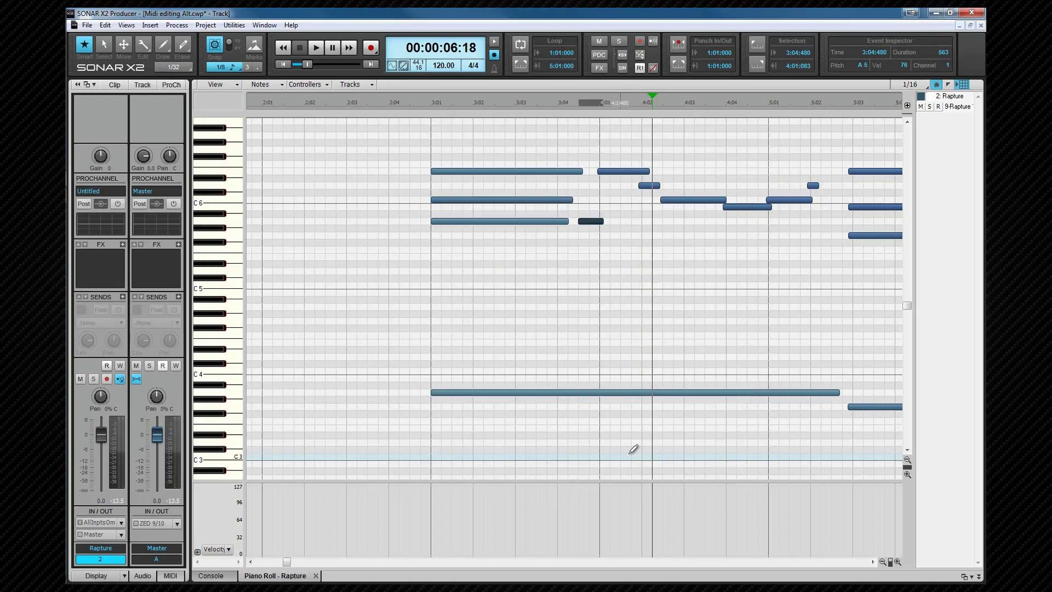
click(908, 468)
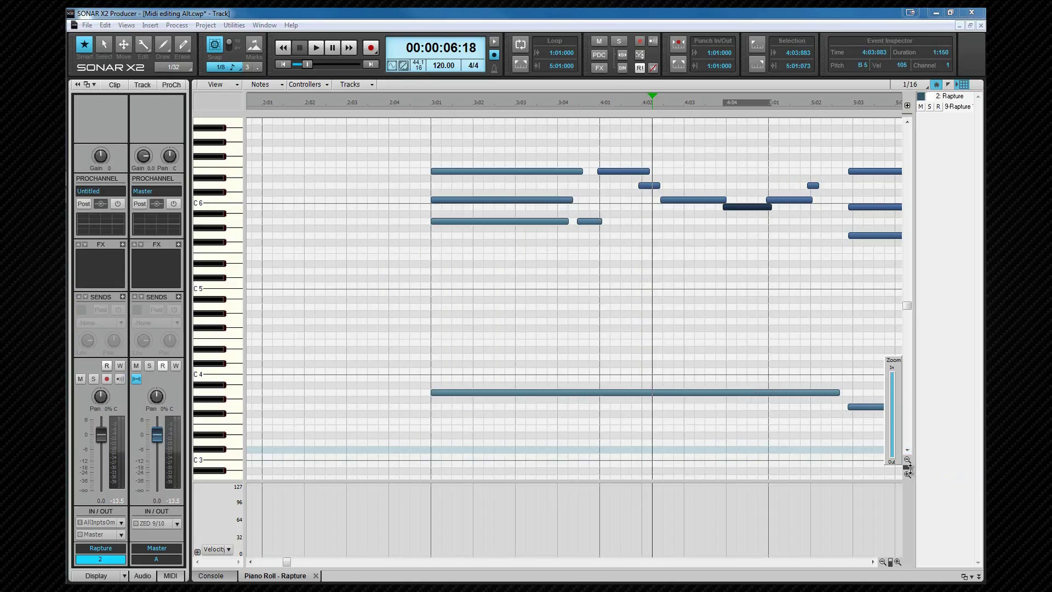
drag(908, 470, 830, 374)
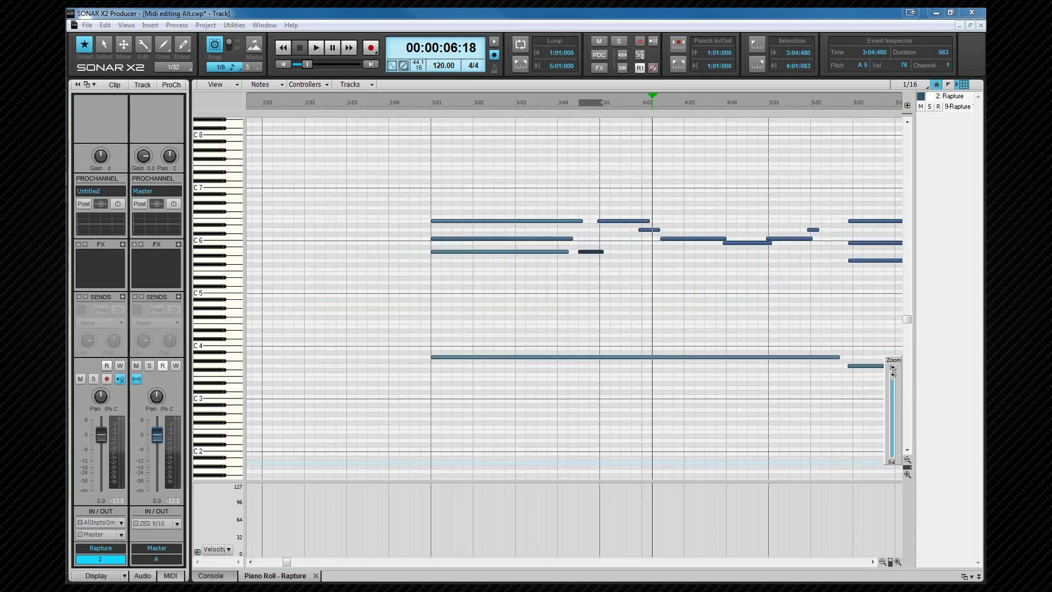
drag(893, 372, 893, 373)
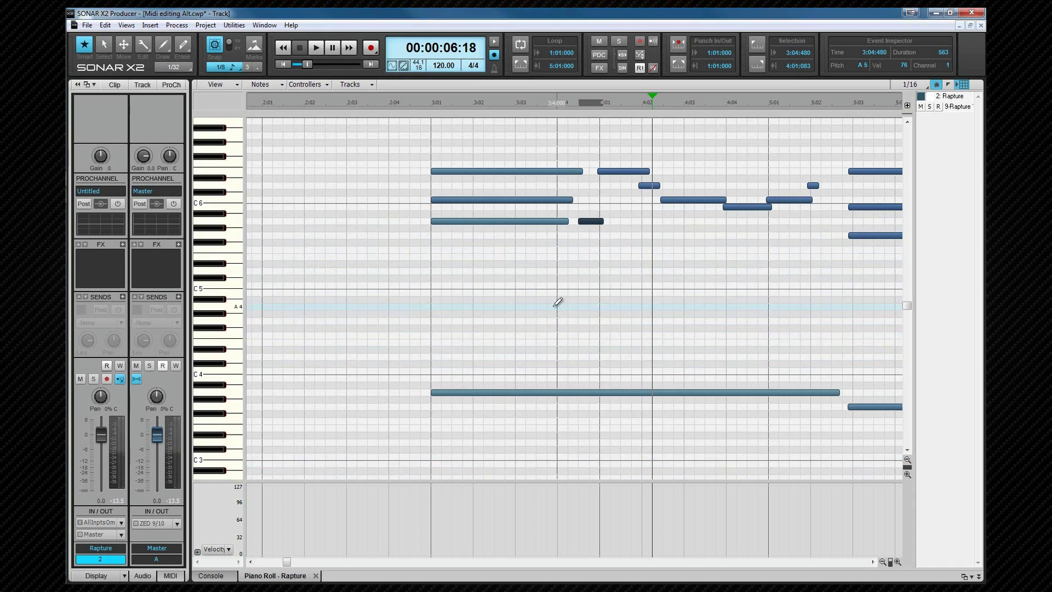
key(t)
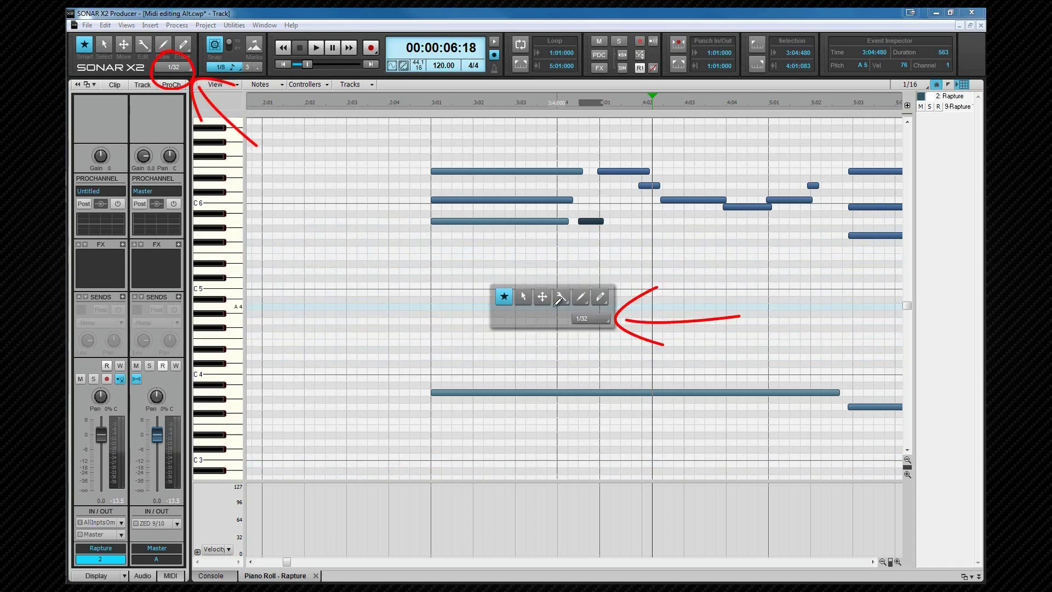
click(605, 322)
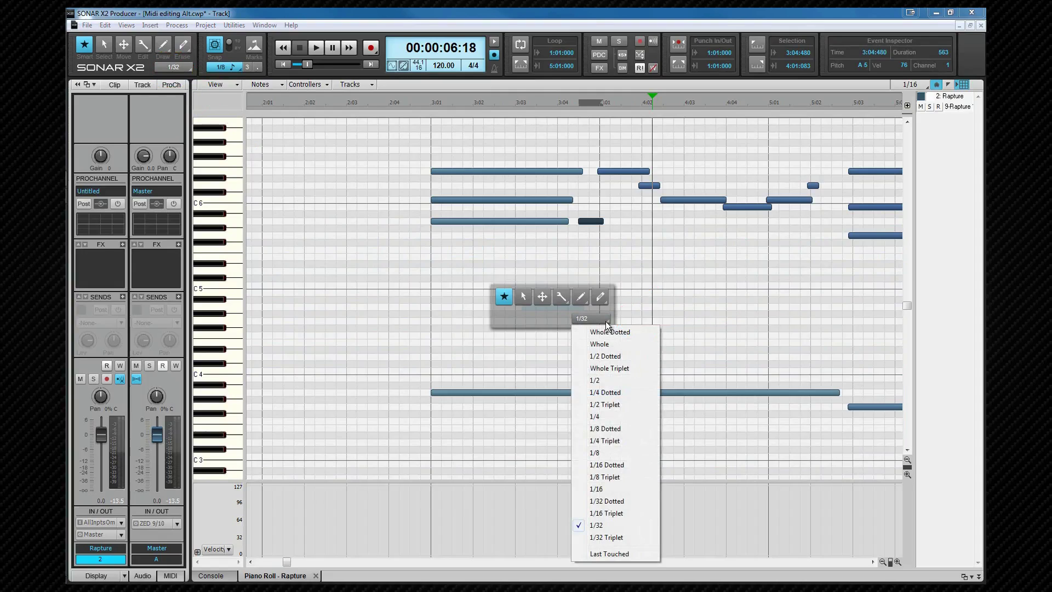
click(557, 327)
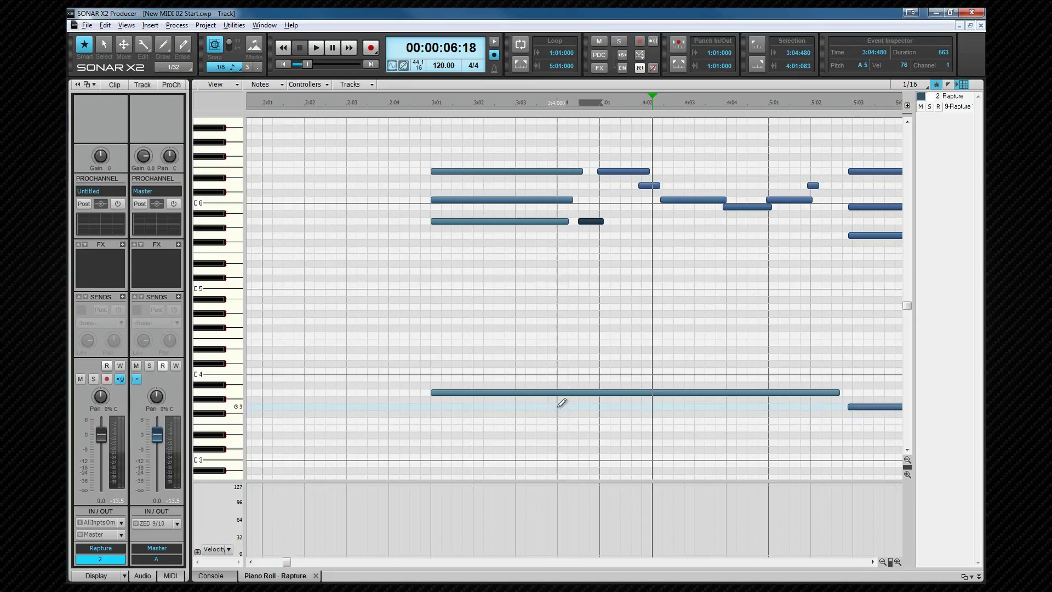
Deselect the note and switch the keyboard's note names to the custom Diatonic list
click(554, 400)
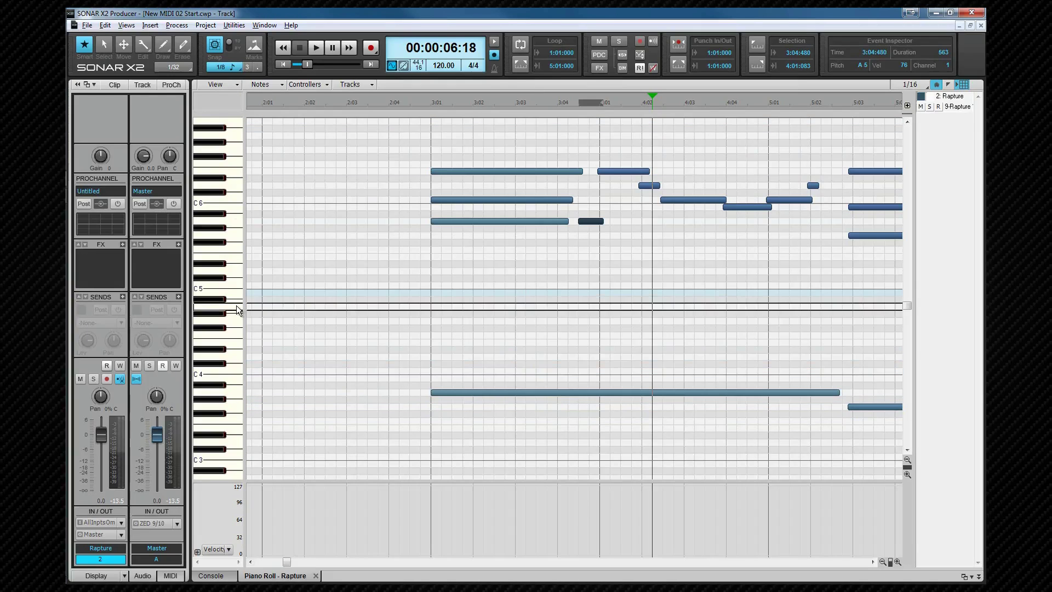
double_click(235, 255)
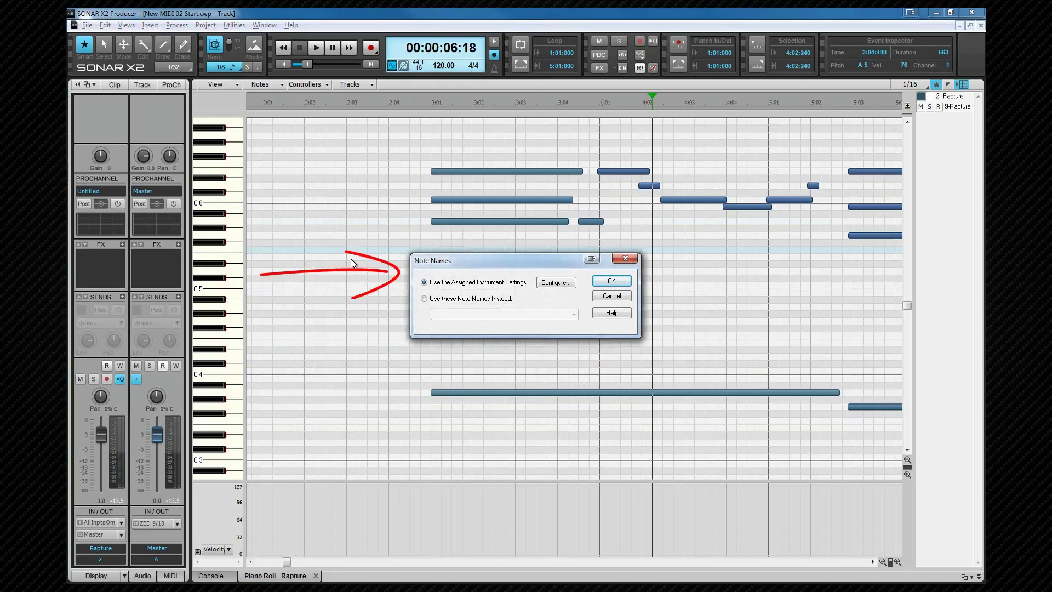
click(424, 299)
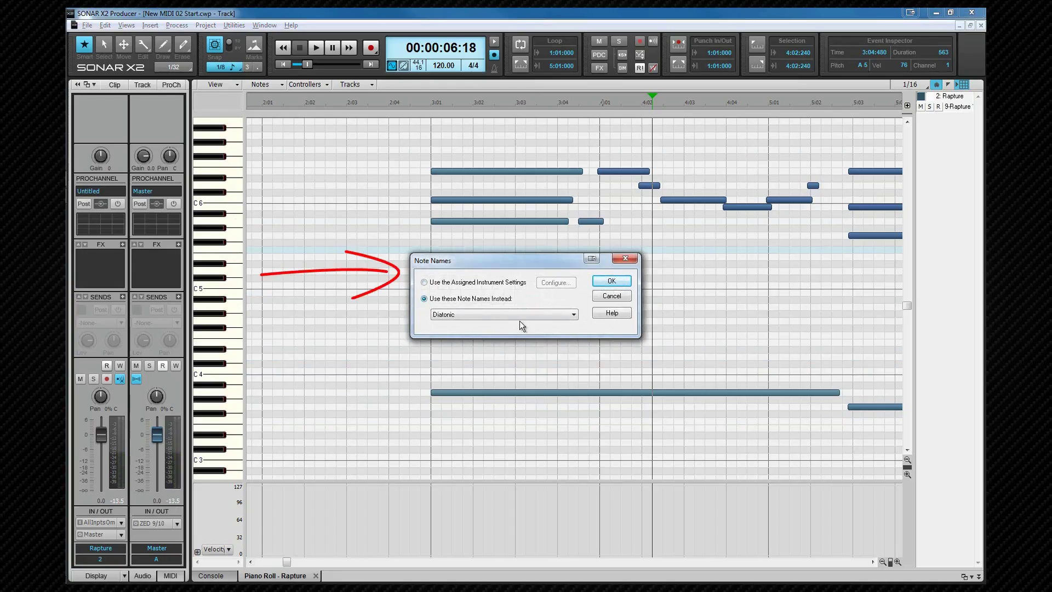
click(574, 316)
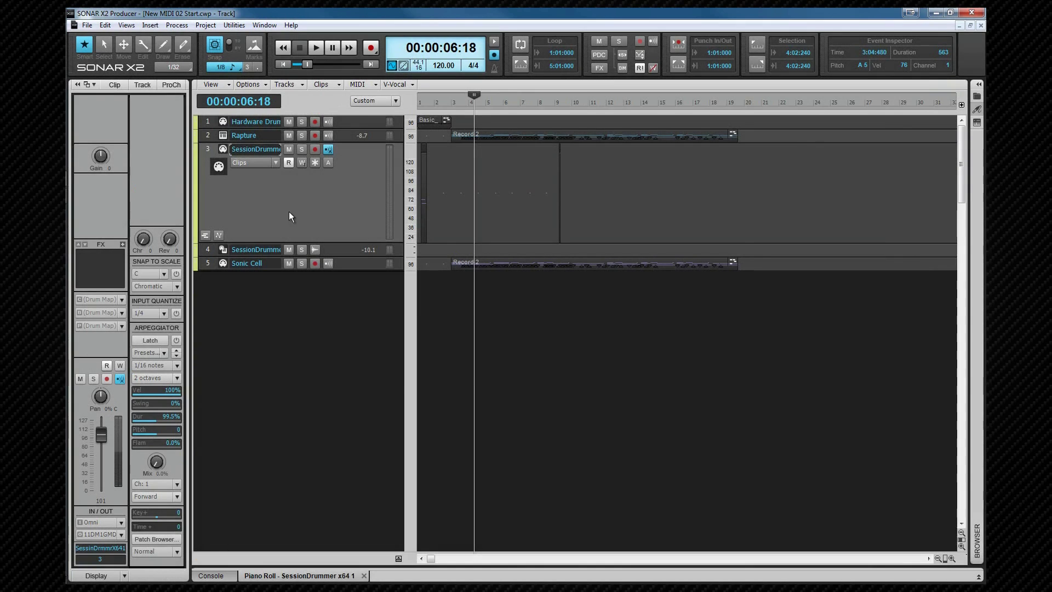
Show the SessionDrummer drum map and pick an option from the Crash Cymbal 1 row's menu
key(d)
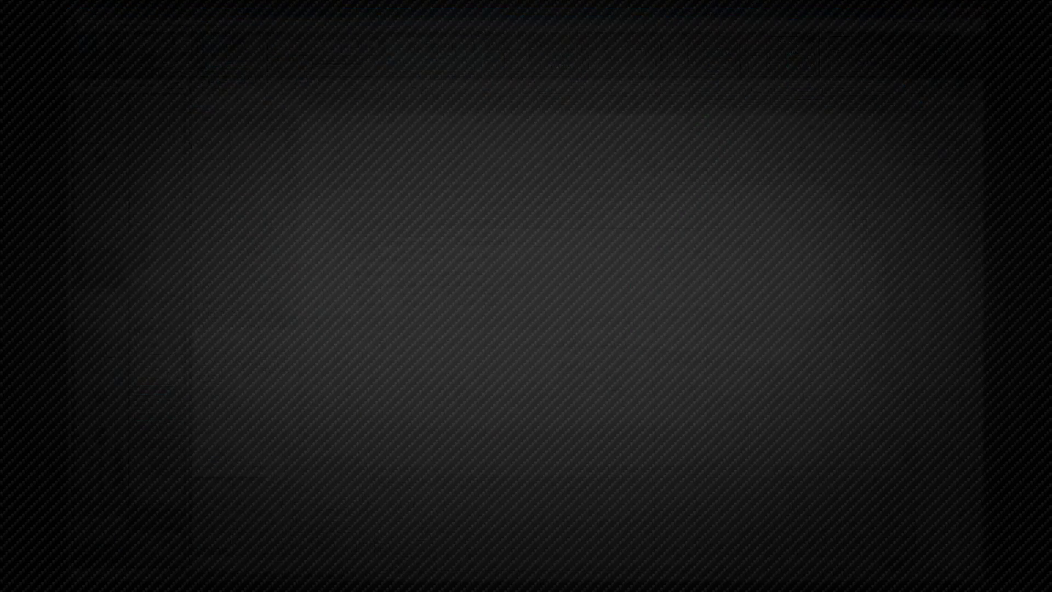
right_click(237, 177)
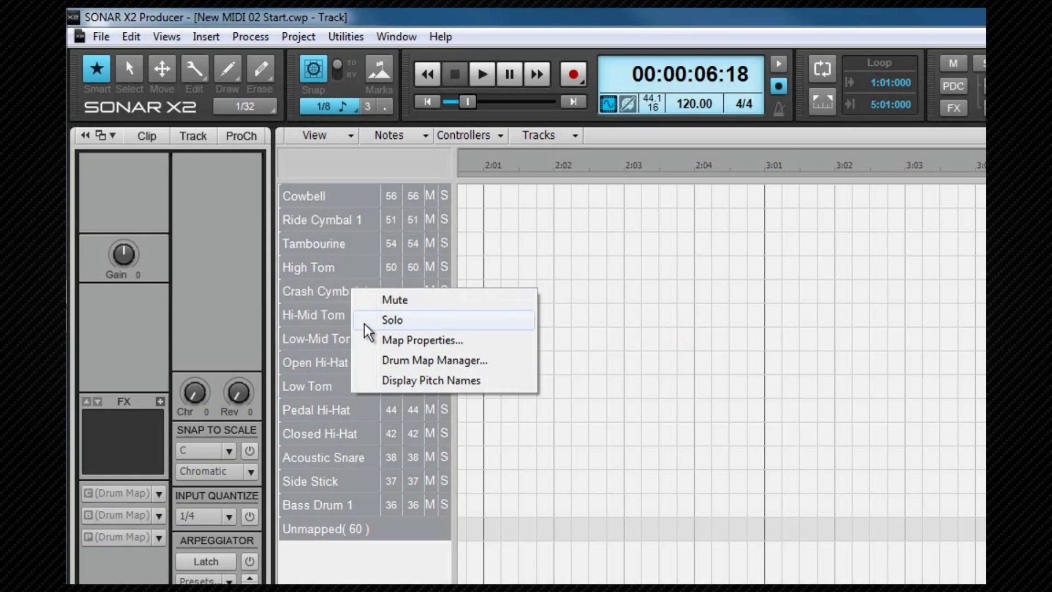
click(388, 382)
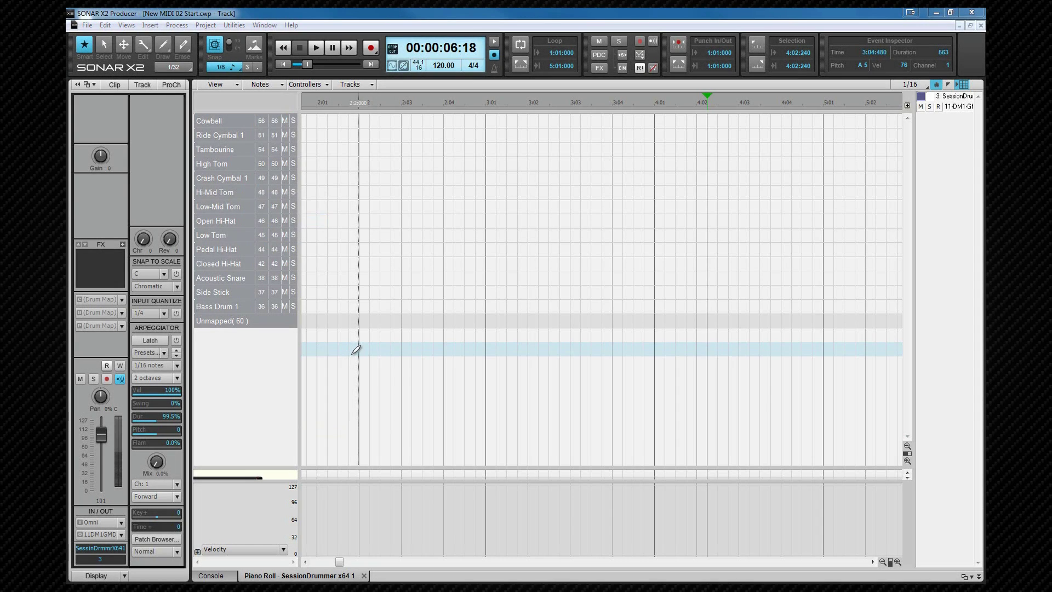
Hide the velocity controller pane, leaving the Notes/Velocity value type unchanged
click(238, 84)
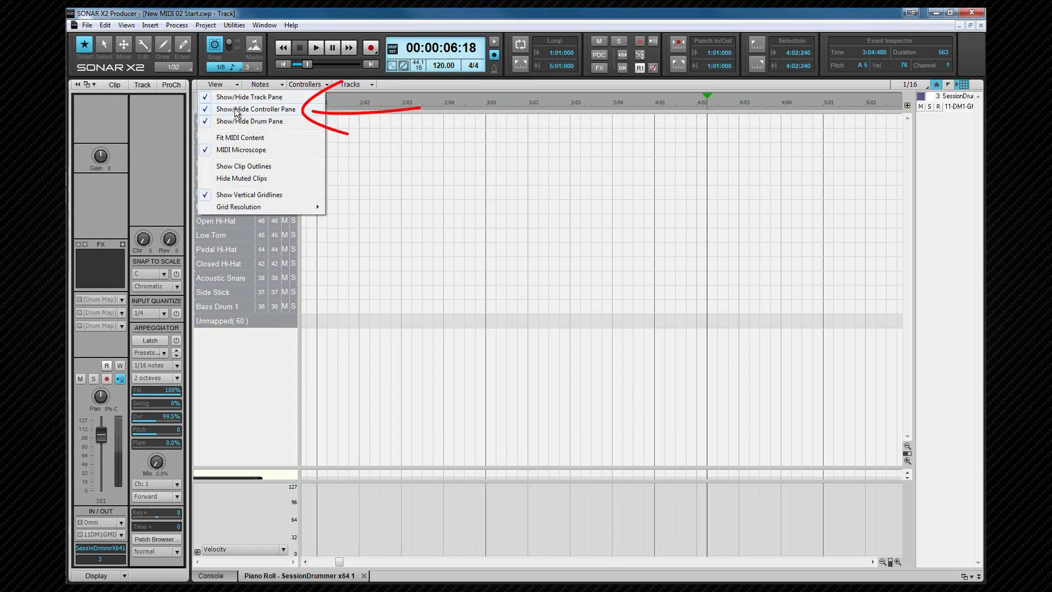
click(236, 109)
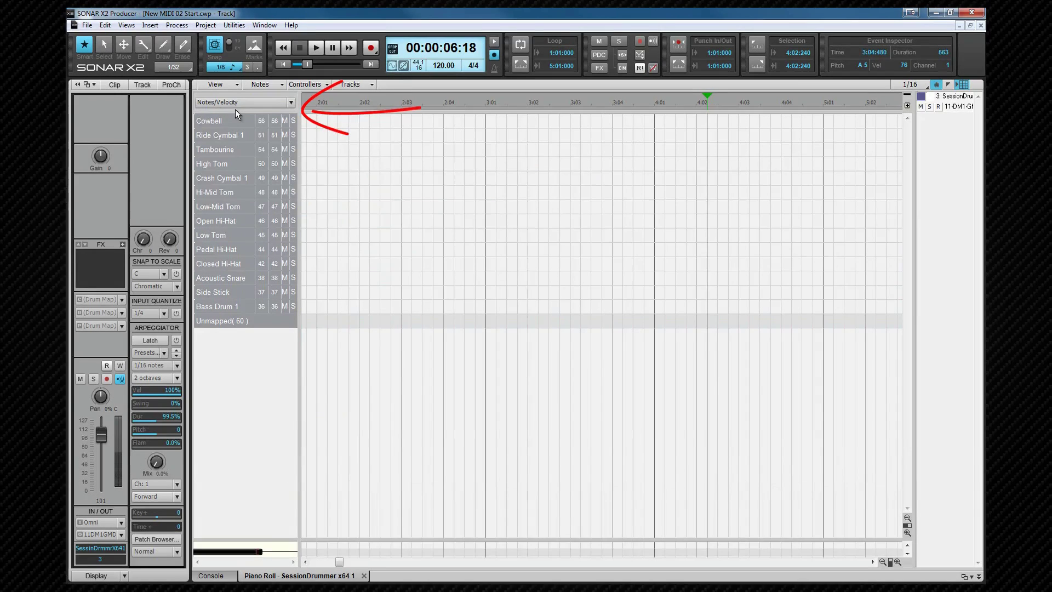
click(294, 102)
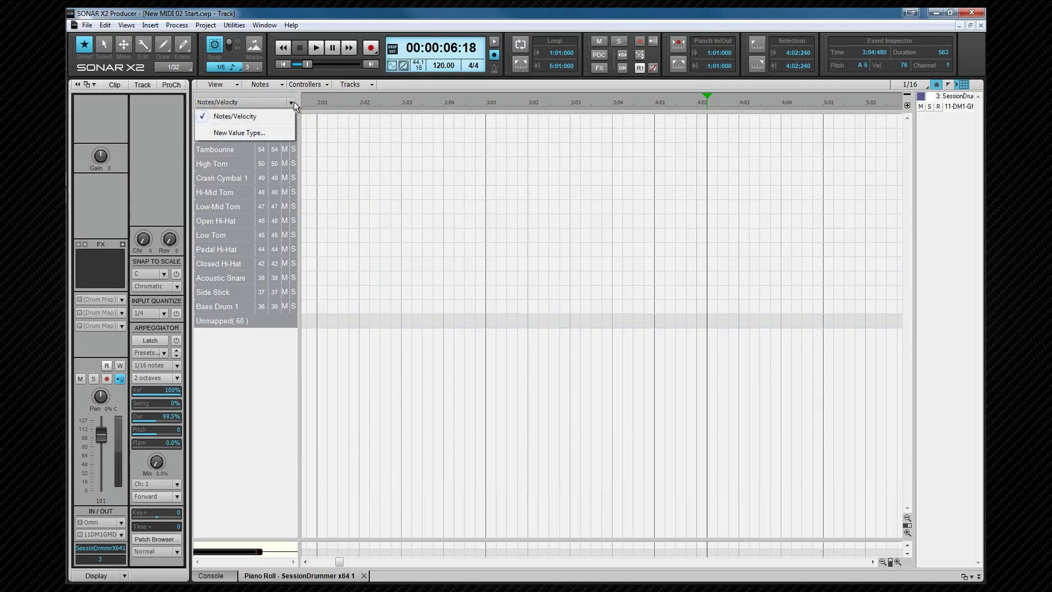
click(294, 102)
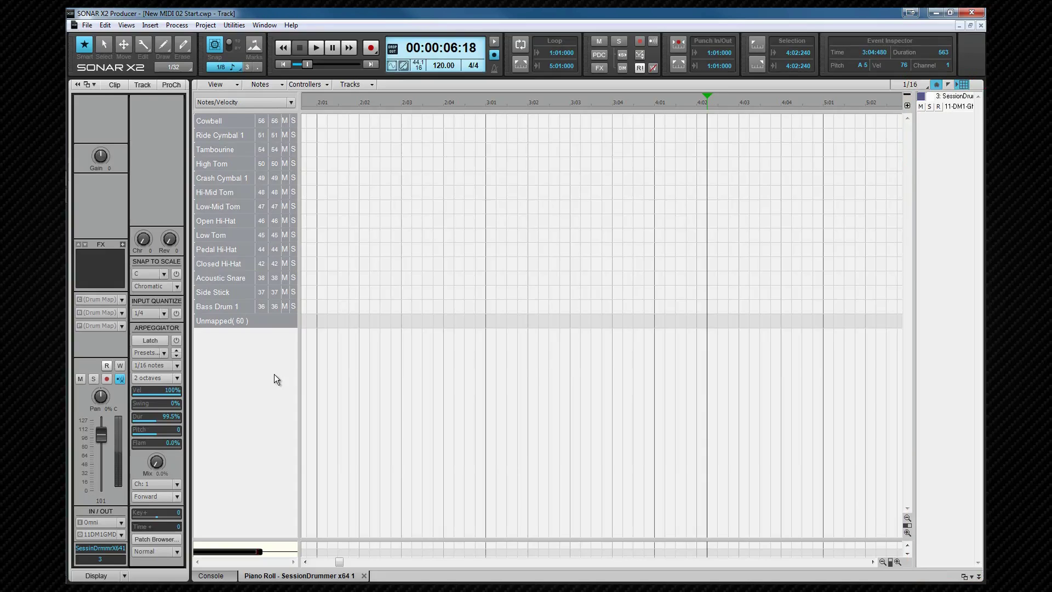
click(373, 84)
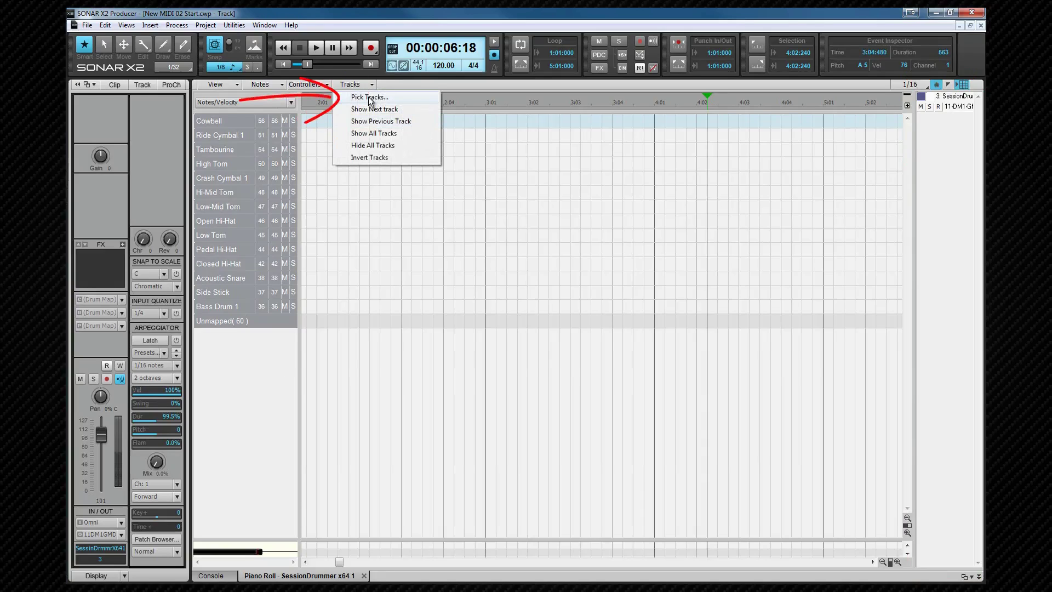
Add Hardware Drums, Rapture and Sonic Cell to the Piano Roll's picked tracks, then make Rapture current
click(370, 98)
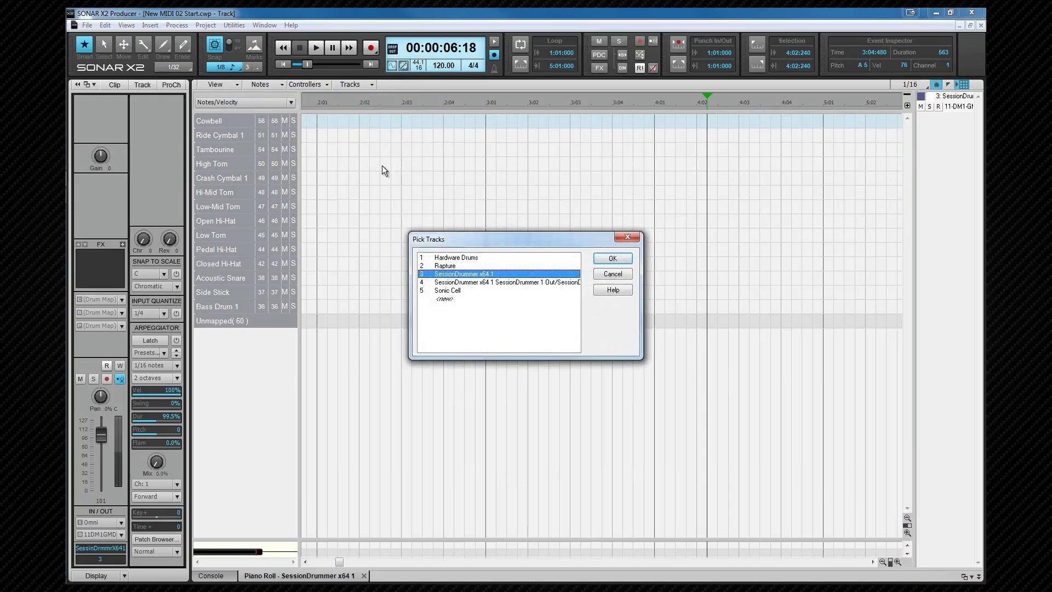
ctrl+click(424, 267)
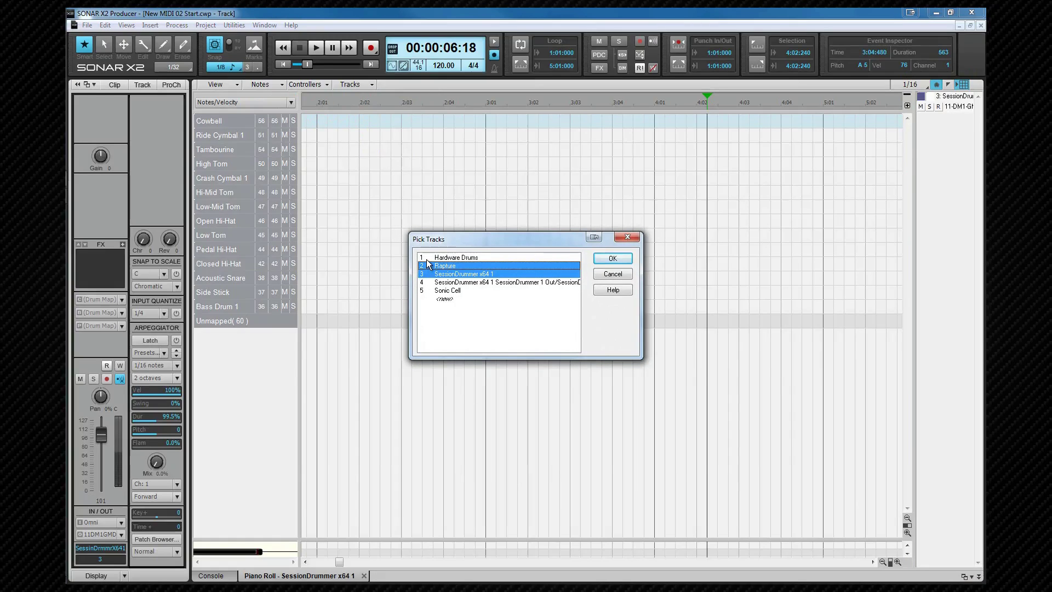
ctrl+click(427, 257)
ctrl+click(428, 290)
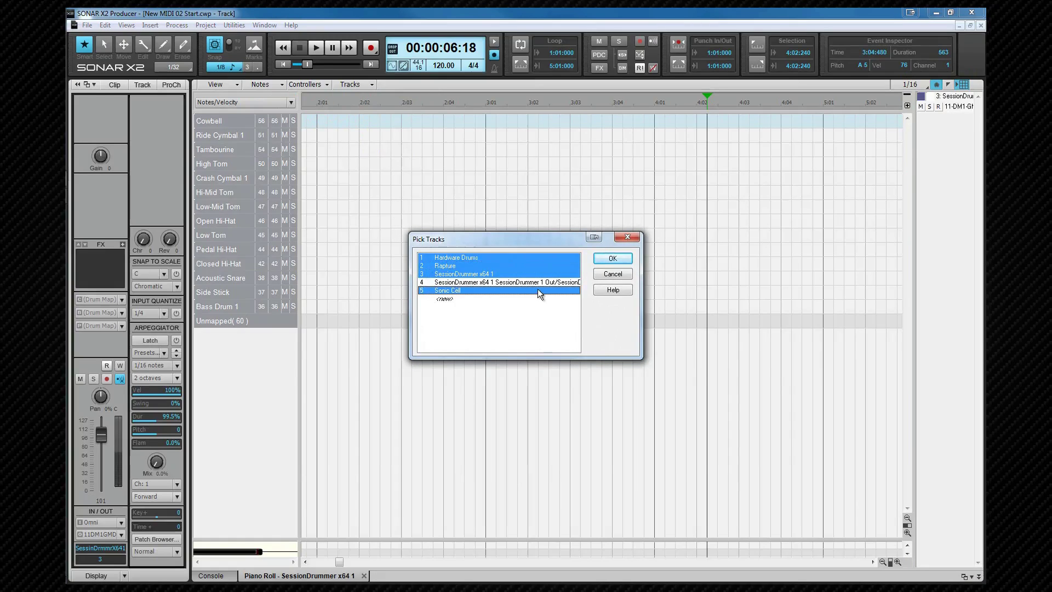
click(607, 259)
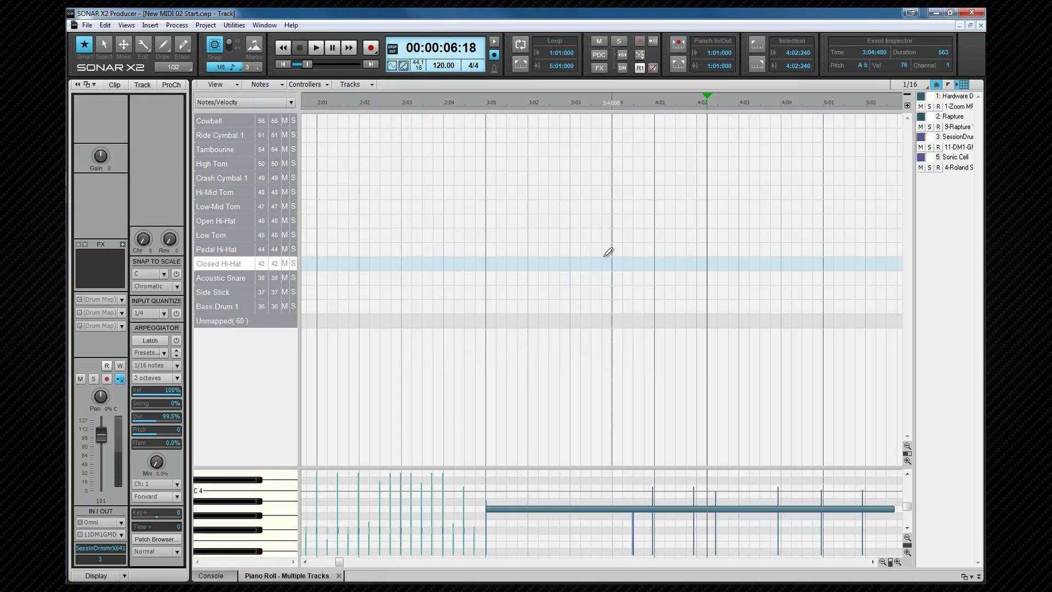
click(958, 122)
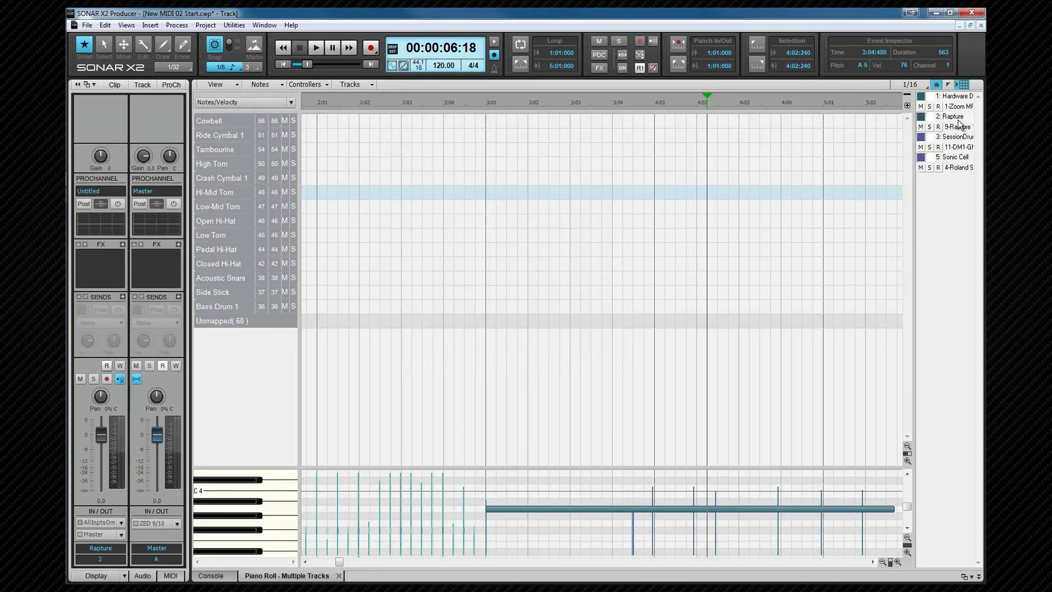
Hide the drum map pane and show the Velocity controller pane beneath the notes
click(238, 84)
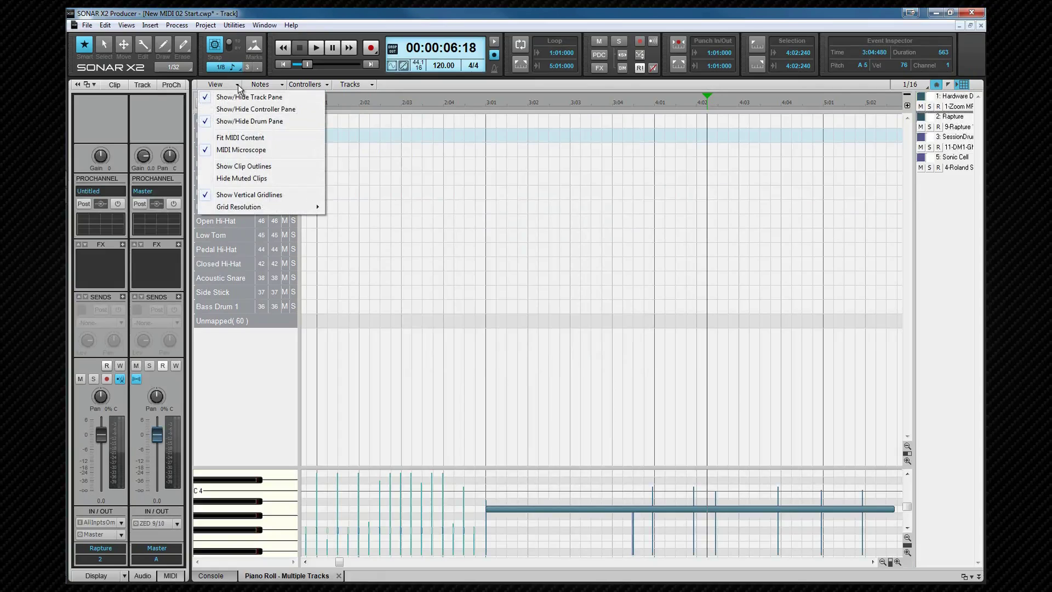
click(235, 121)
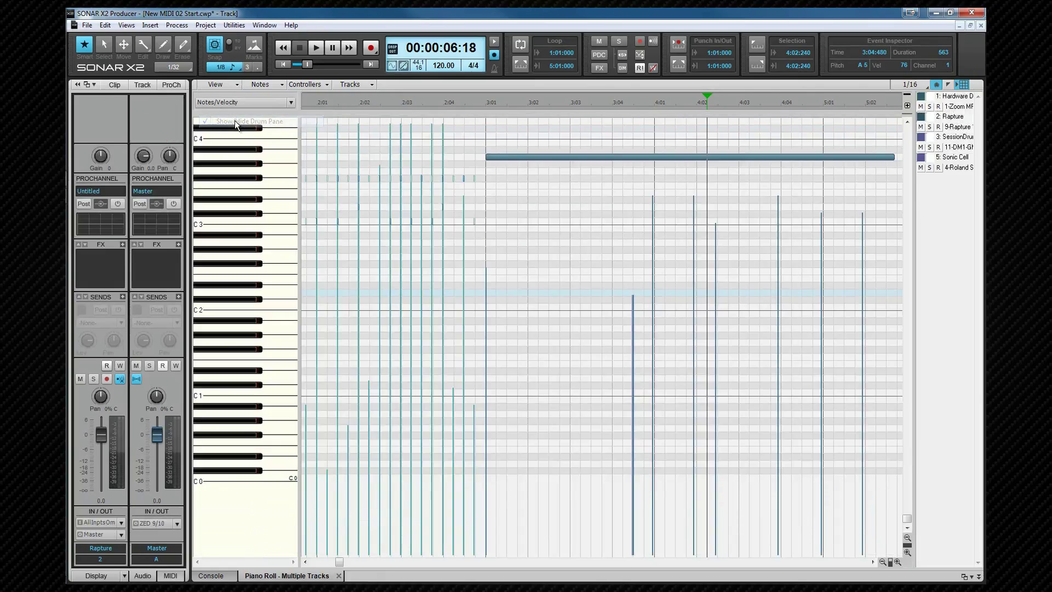
click(237, 84)
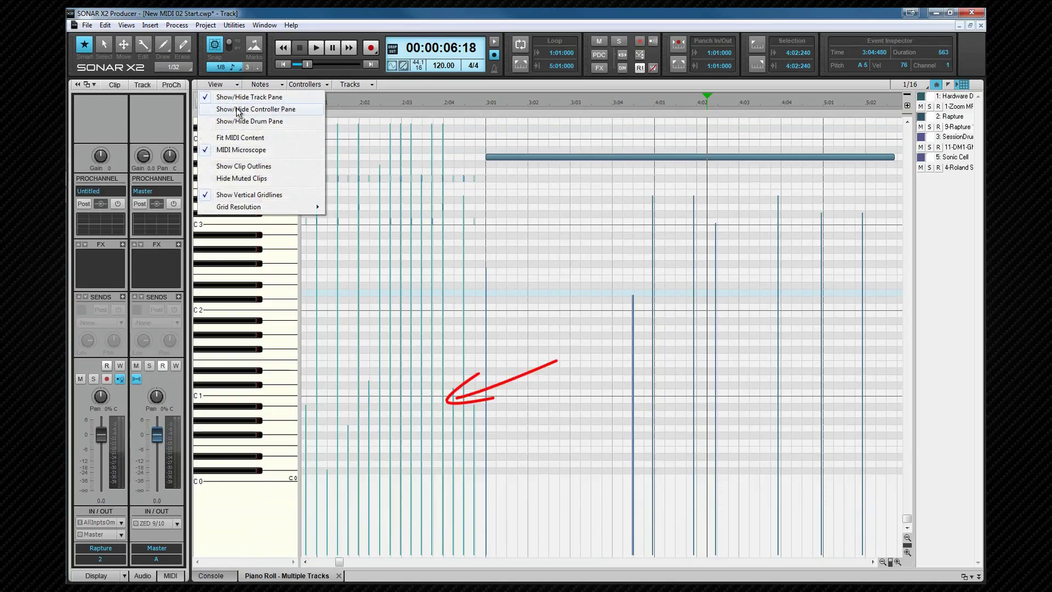
click(238, 110)
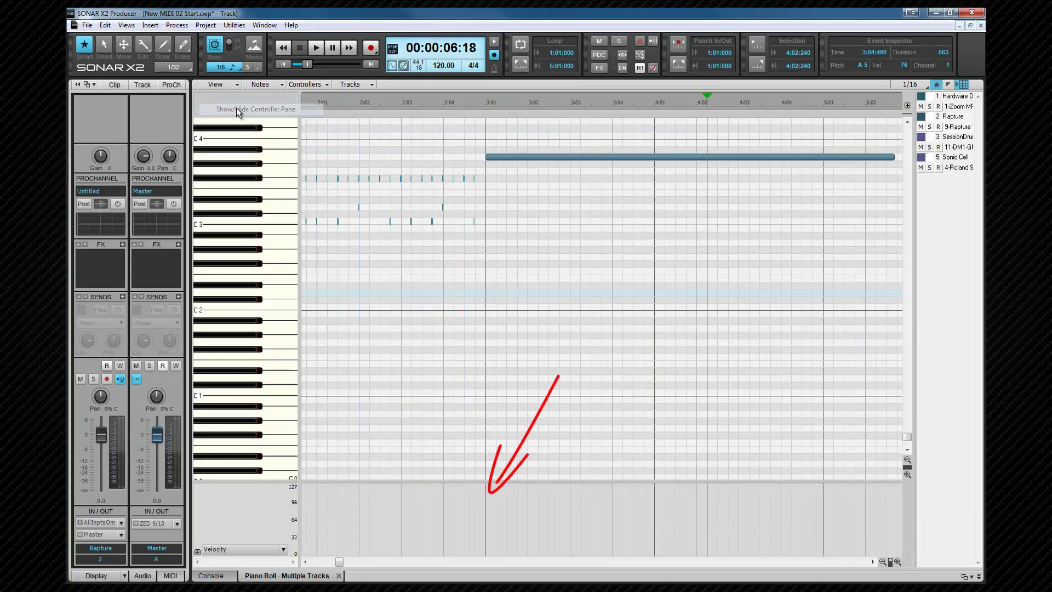
Disable track editing, hide all notes with V, re-enable Rapture, and select its long A3 note
click(932, 120)
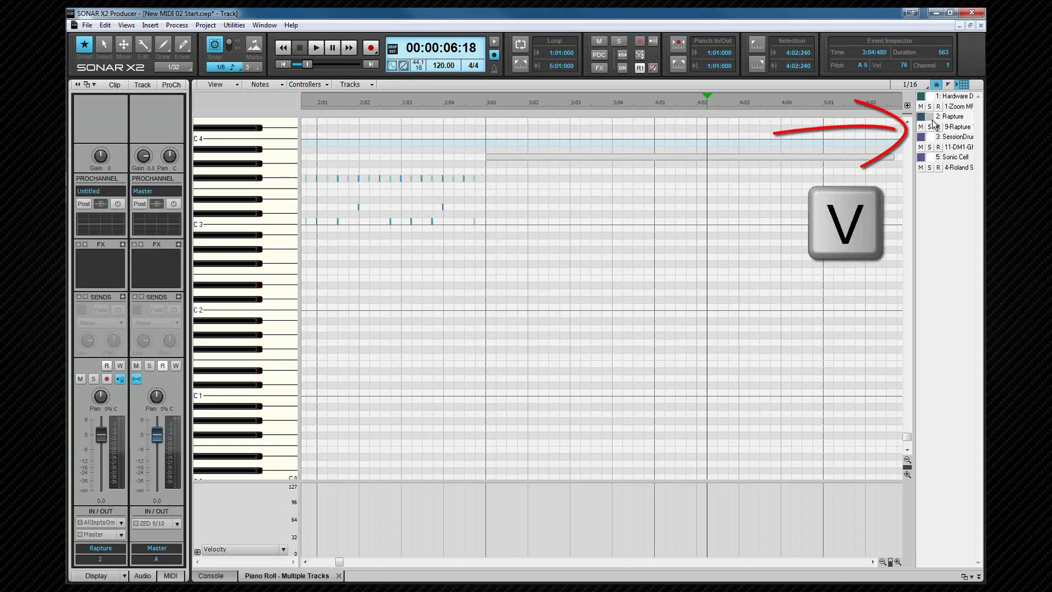
key(v)
key(v)
click(930, 117)
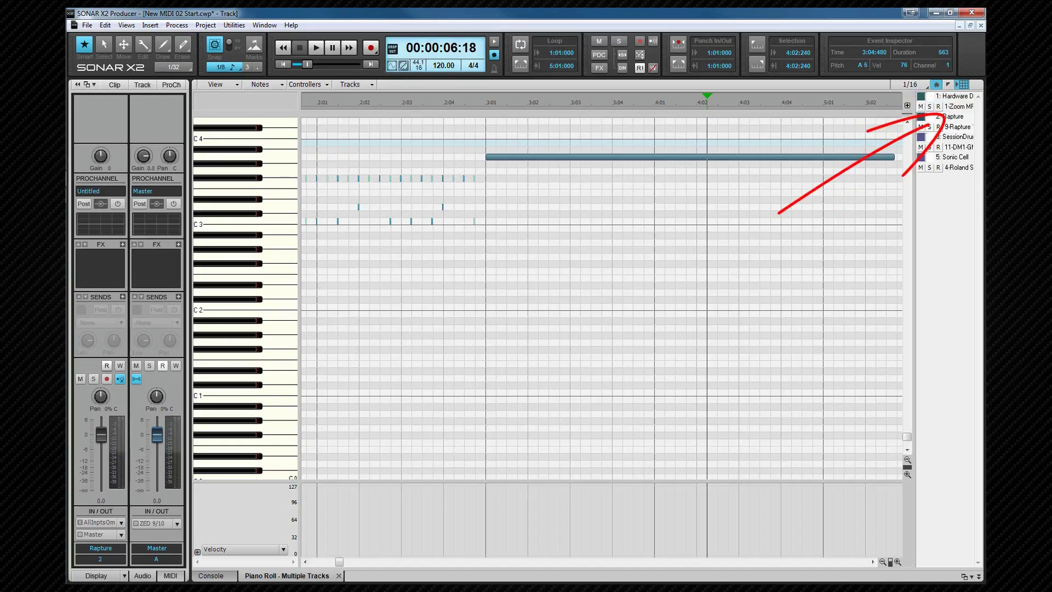
click(954, 137)
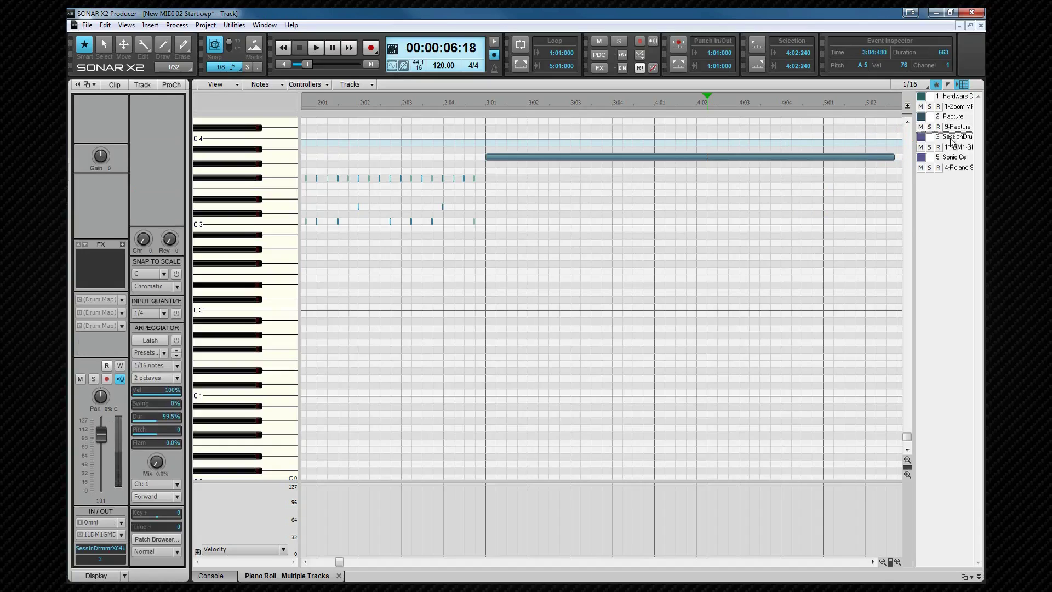
click(793, 158)
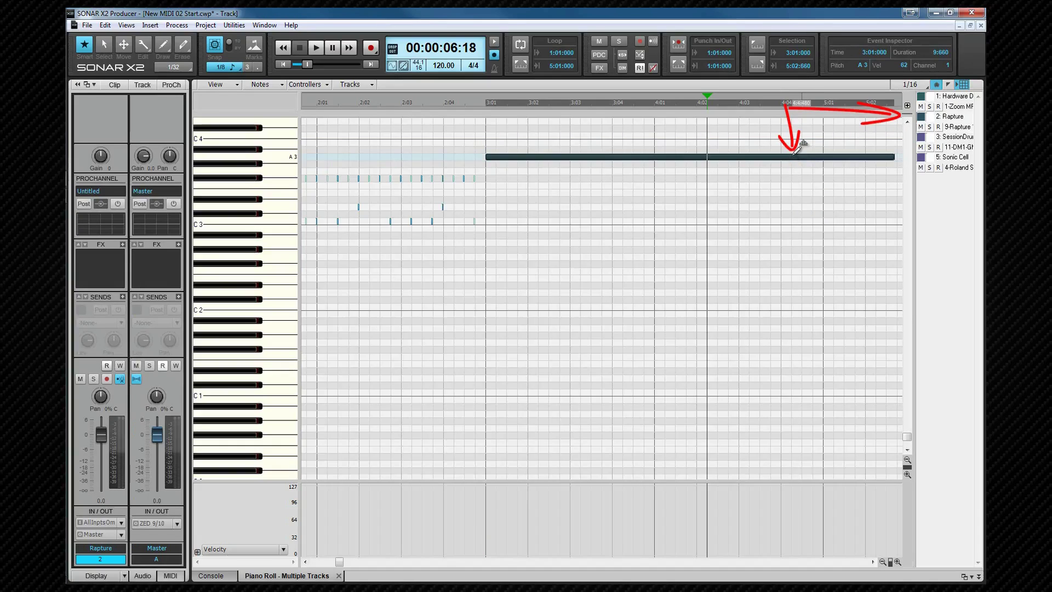
Review Root Note, Scale Manager and Snap Settings without changes, leaving the snap-to-scale options showing
right_click(951, 122)
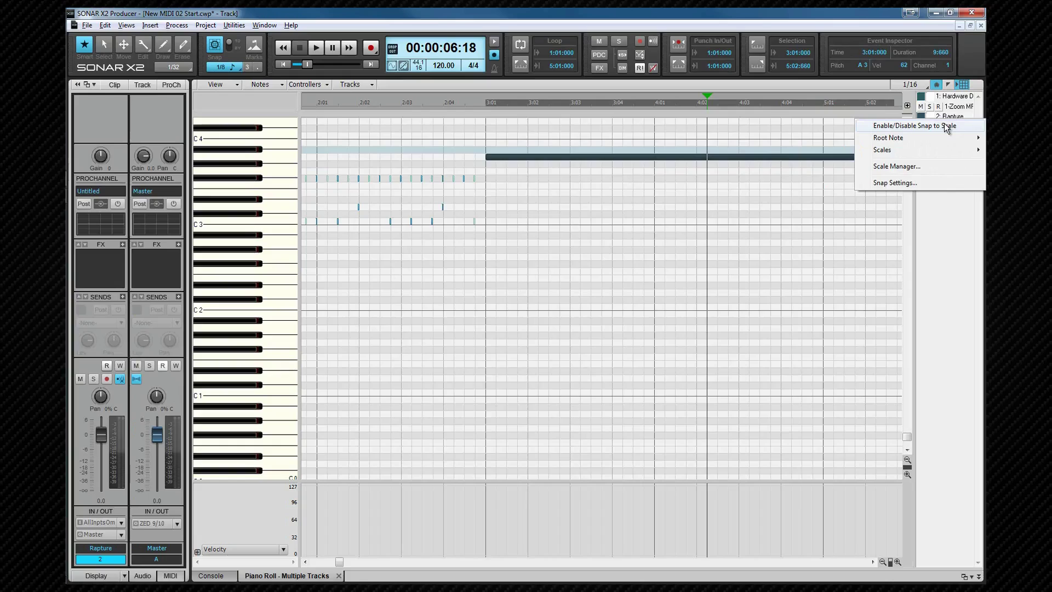
mouse_move(934, 141)
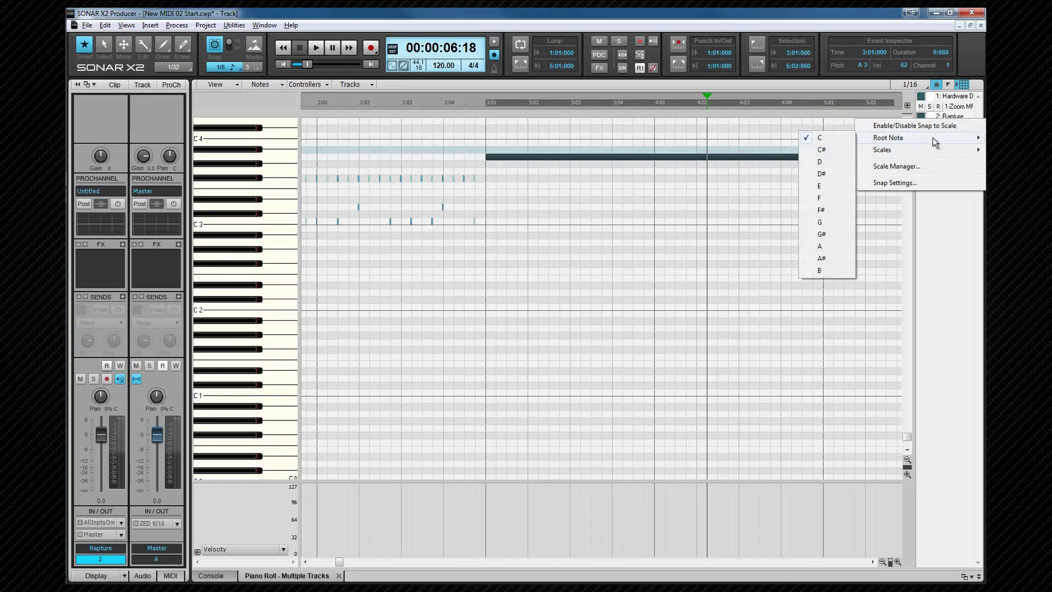
click(927, 165)
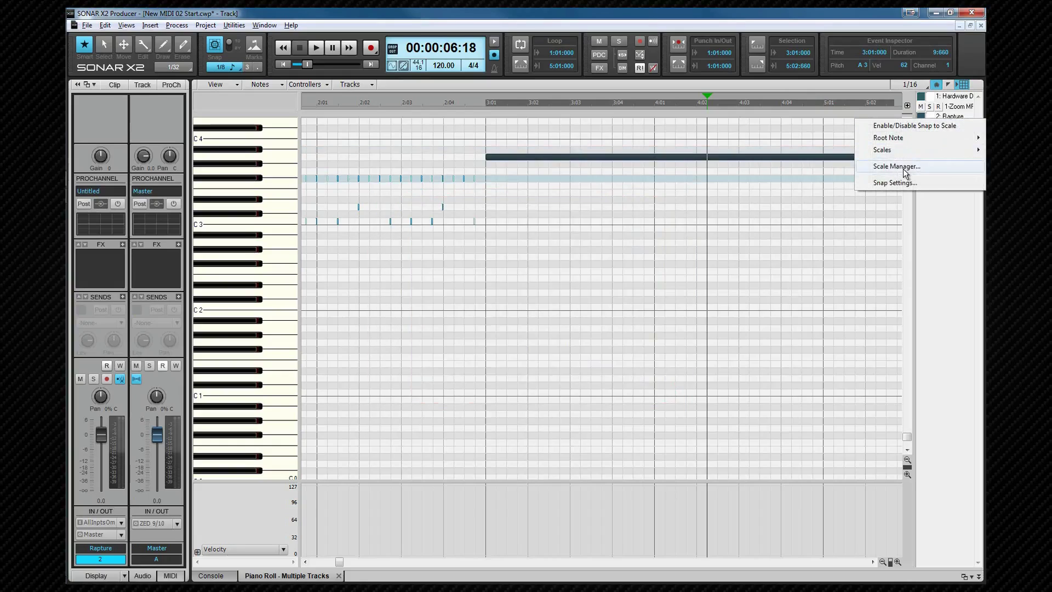
click(904, 182)
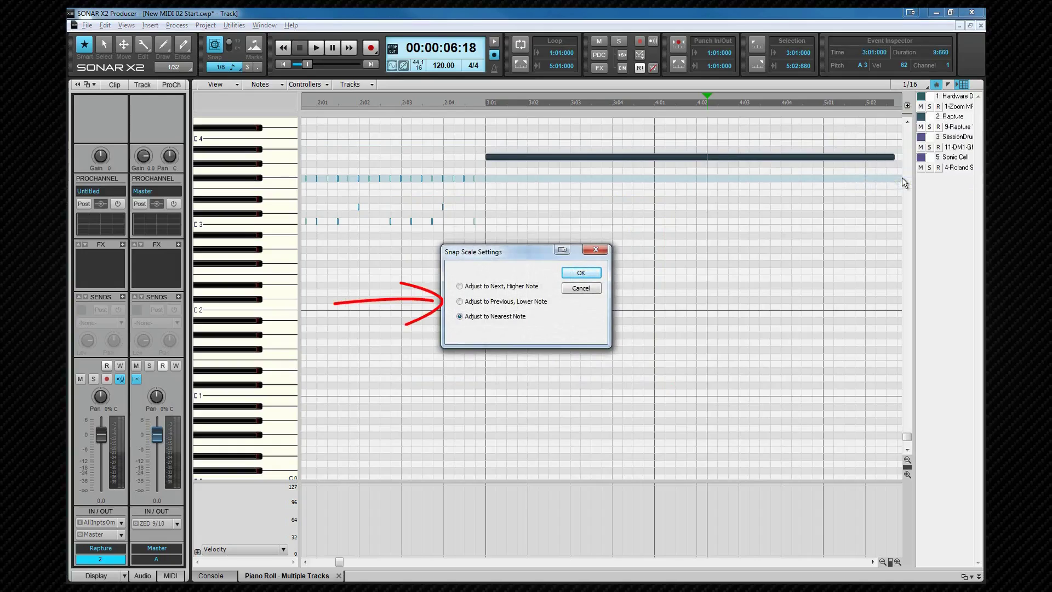
click(580, 289)
click(928, 86)
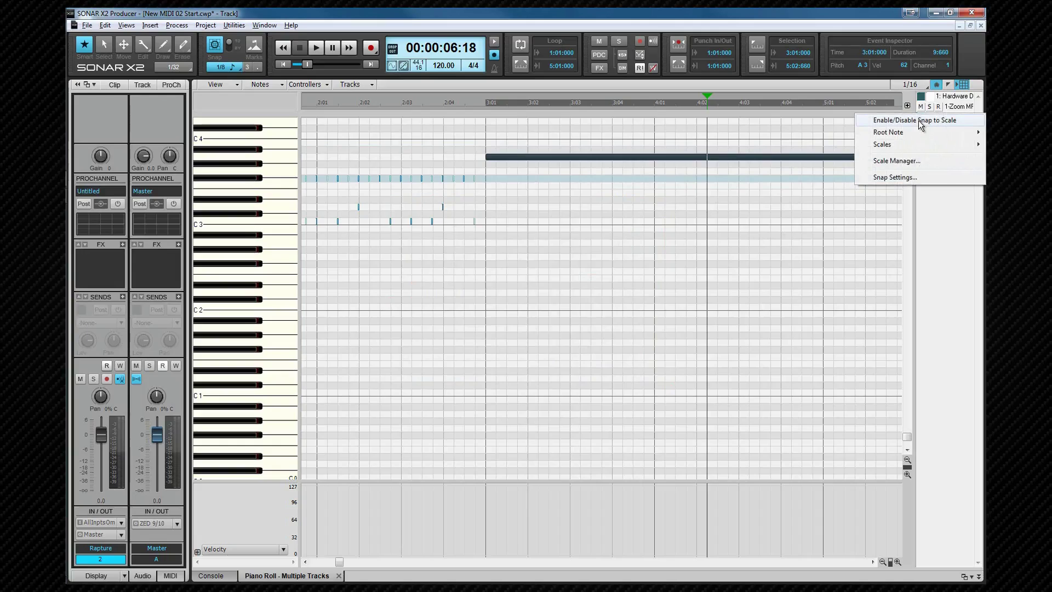
Enable snap to scale, drag the long A3 note to test it, then disable snap to scale
click(919, 122)
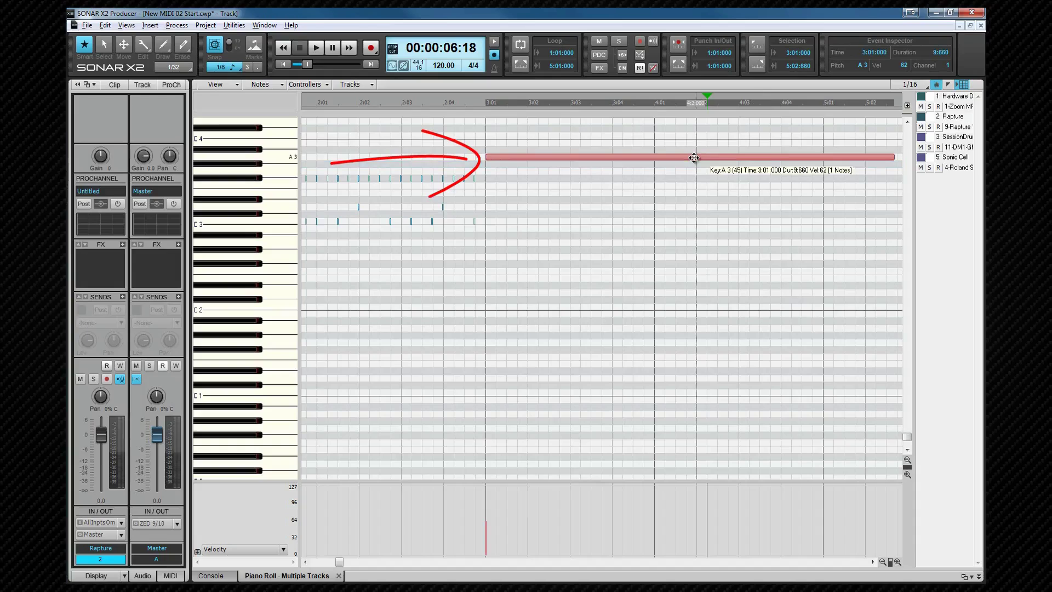
drag(694, 158, 695, 158)
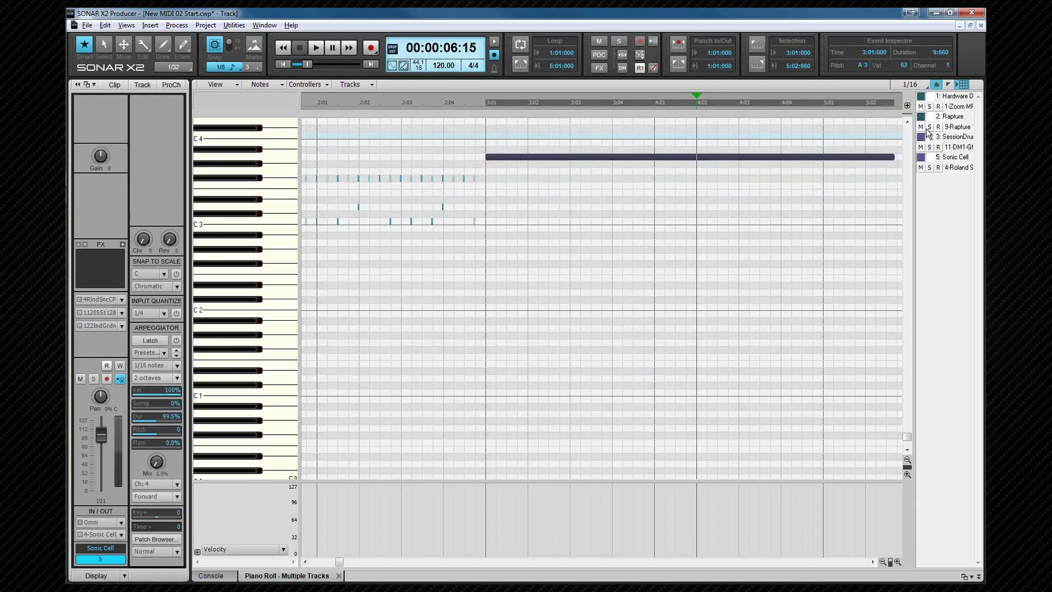
right_click(961, 118)
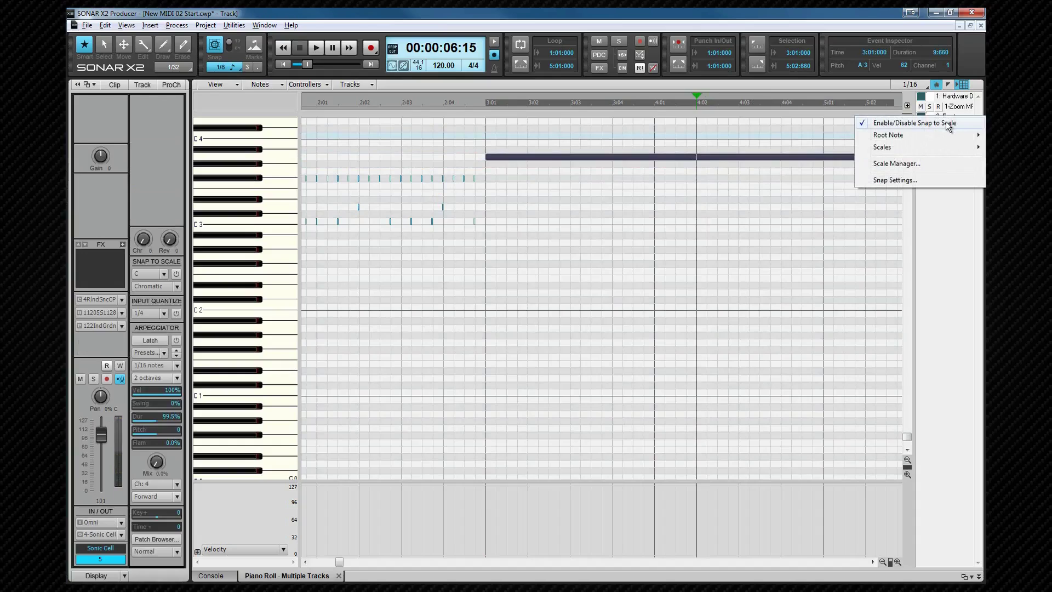
click(949, 124)
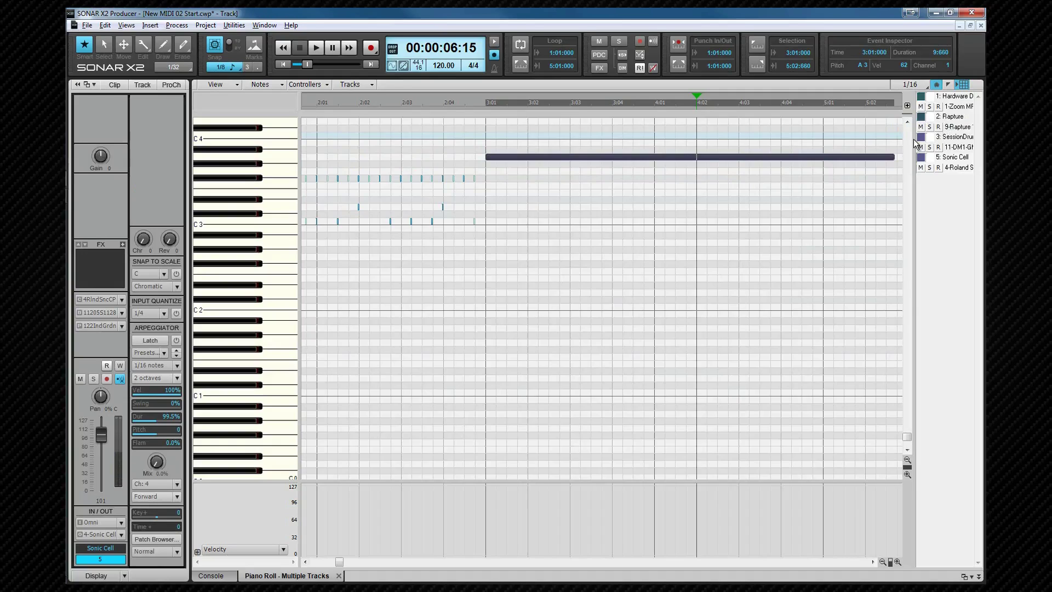
Lock the Piano Roll tab's contents, collapse the MultiDock, and open a third Piano Roll showing SessionDrummer
right_click(305, 576)
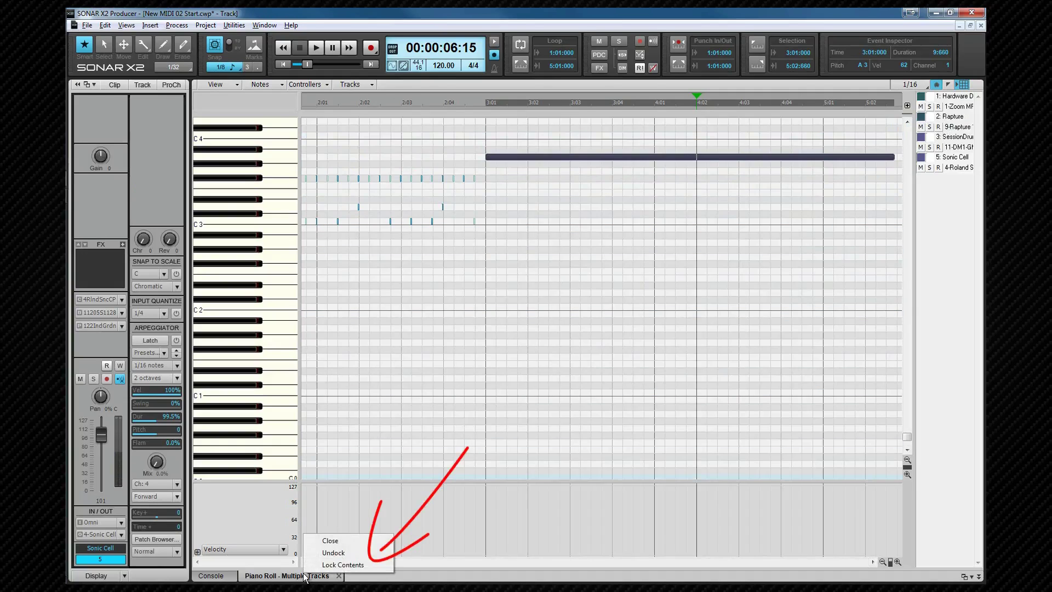
click(341, 567)
click(341, 573)
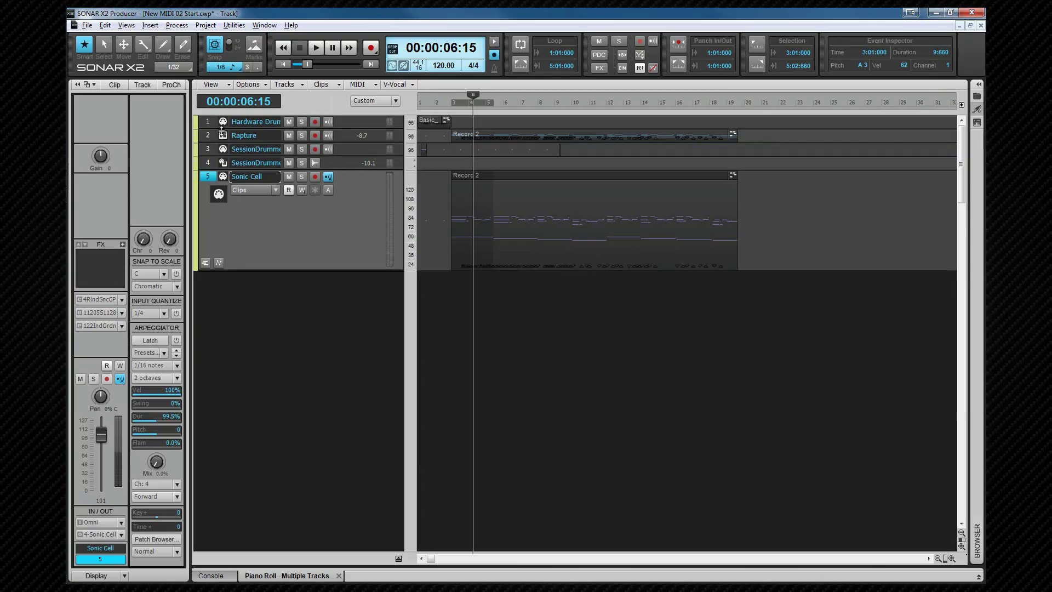
double_click(222, 134)
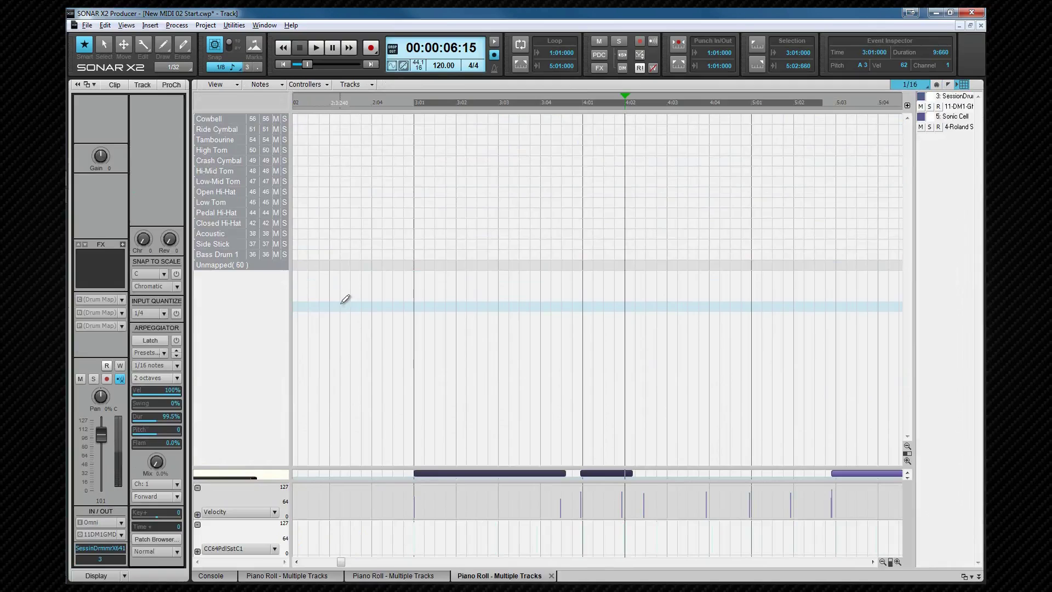
Undock the track Inspector into its own floating window
click(86, 85)
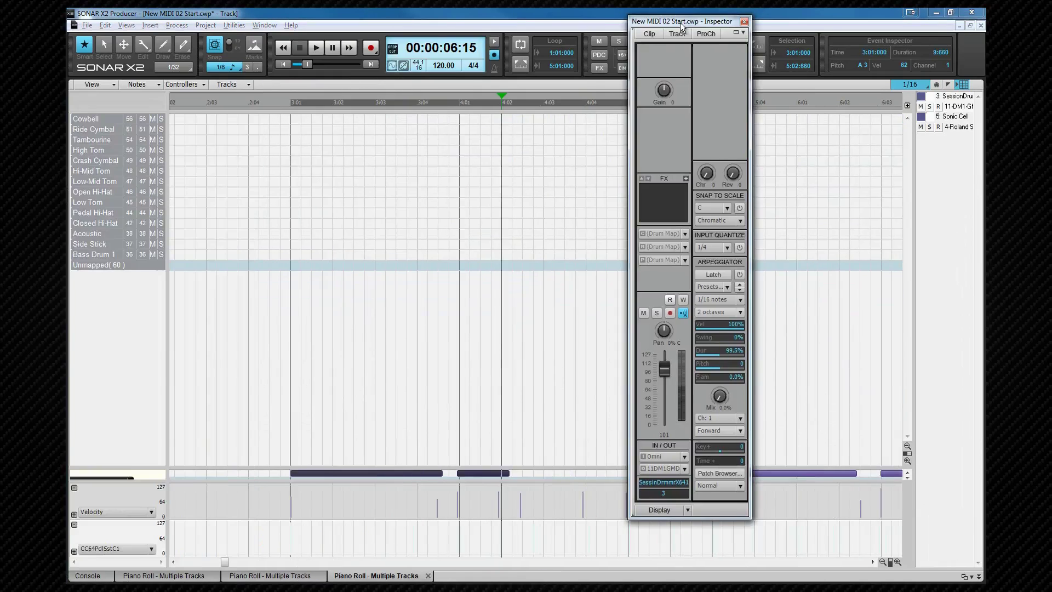